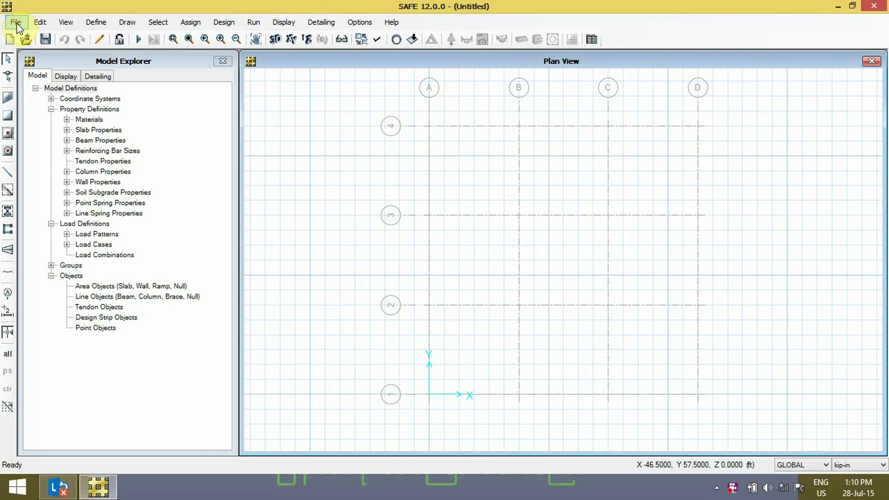
Start a new model with the ACI 318-08 design code and lb-ft database units
click(16, 25)
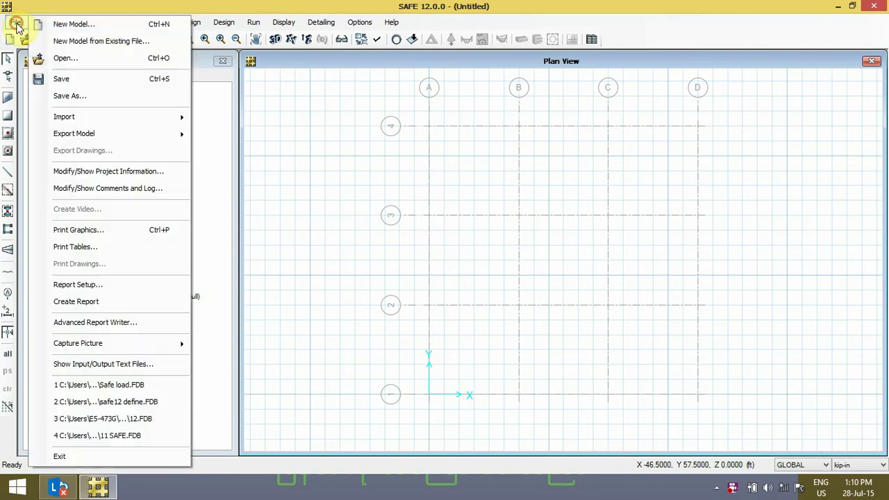
click(100, 24)
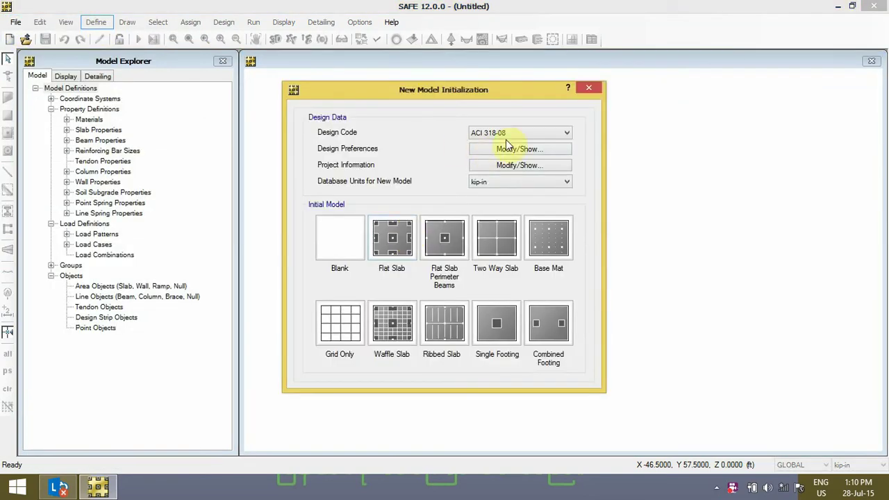
click(506, 133)
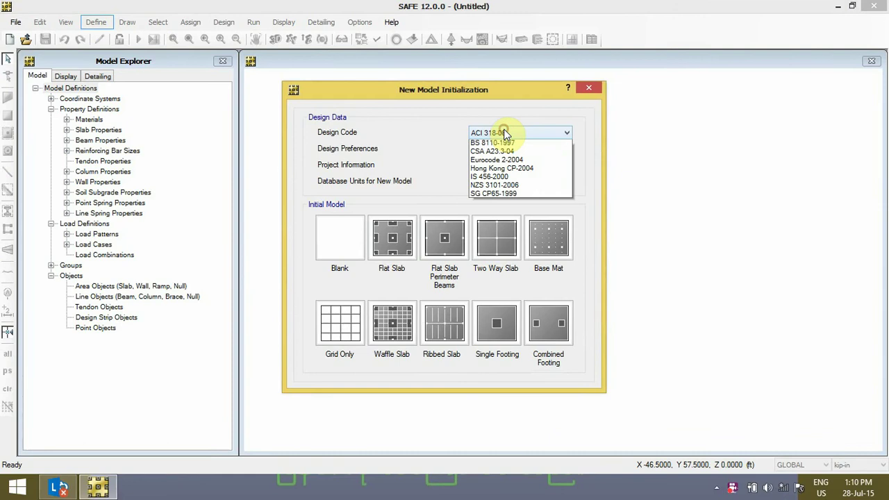
click(505, 133)
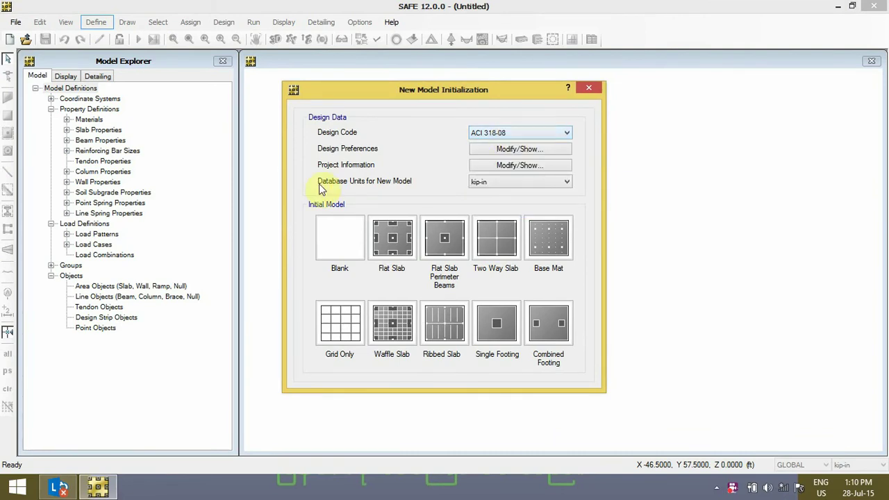
click(498, 183)
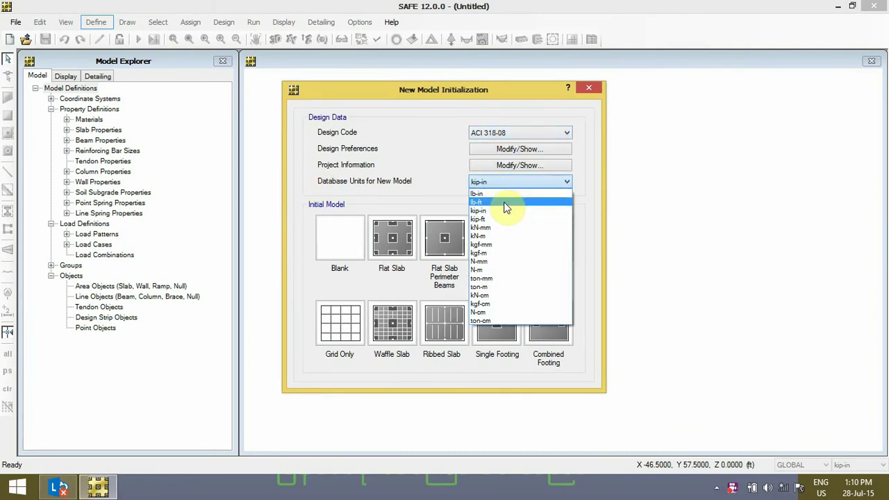
click(505, 203)
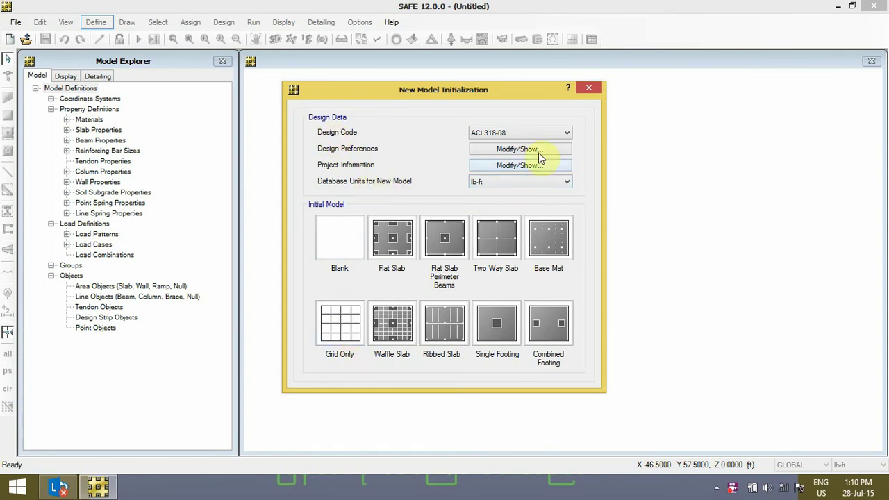
Choose the Grid Only initial model and set 6 grid lines in X and 7 in Y
click(343, 329)
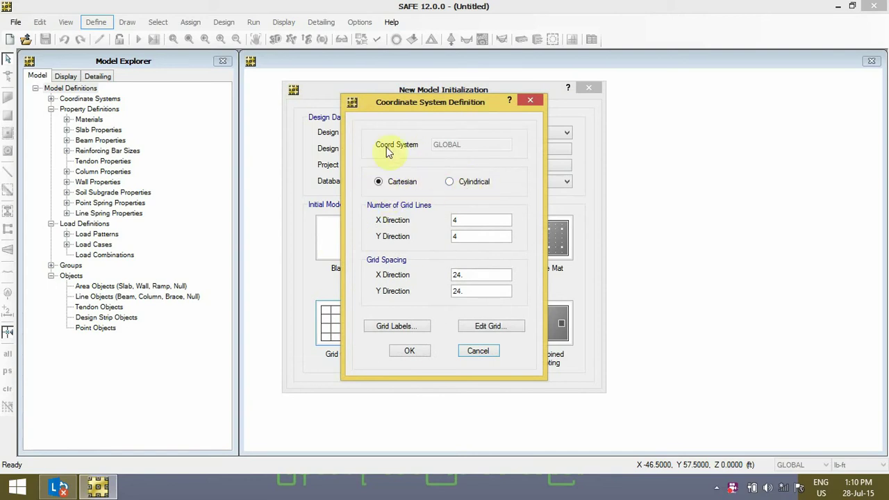
double_click(463, 220)
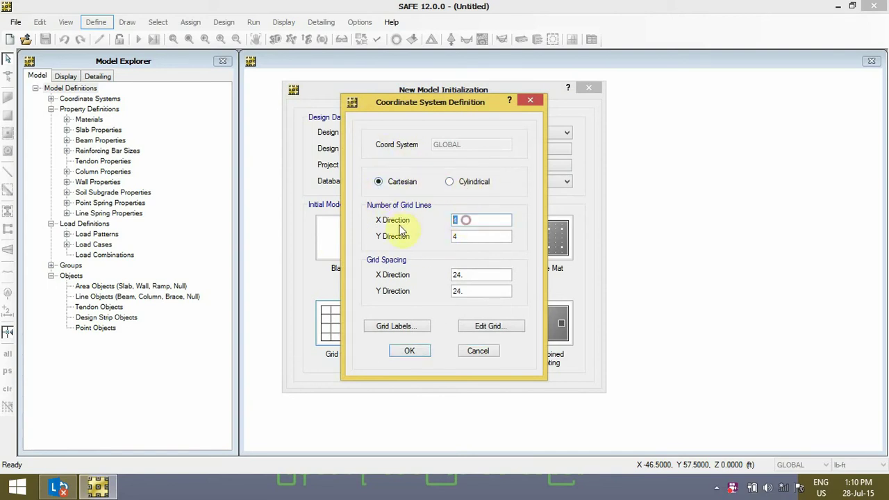
double_click(464, 236)
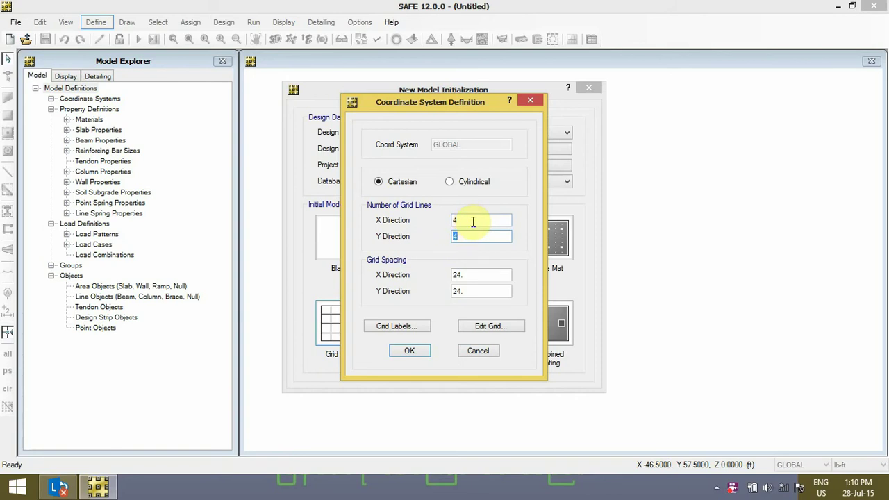
double_click(472, 220)
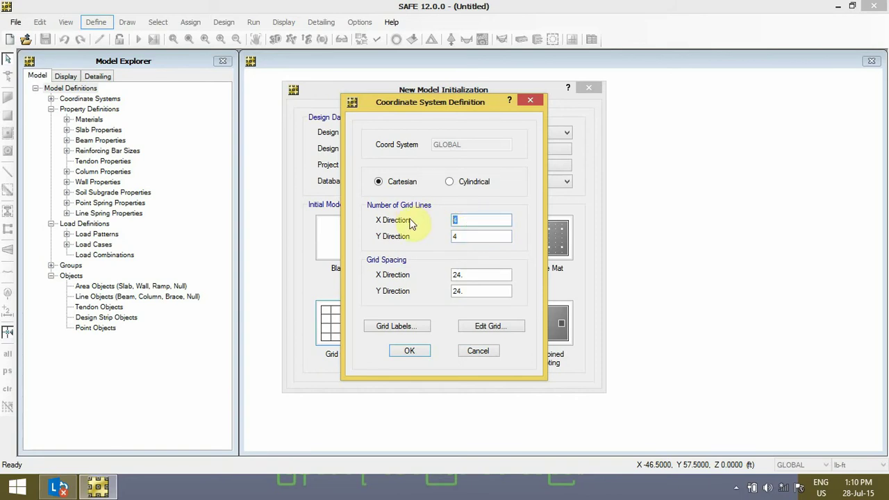
text(6)
click(499, 237)
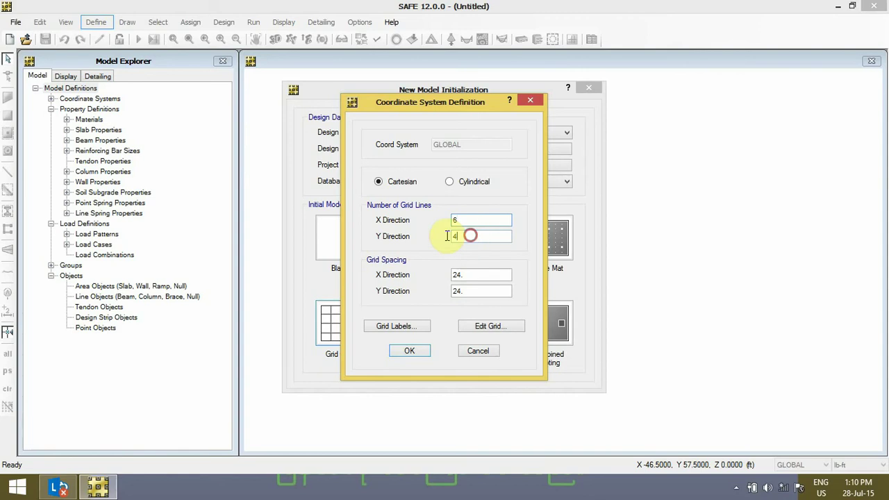
Set the grid spacing to 20 ft in the X direction and 18 ft in the Y direction
click(476, 277)
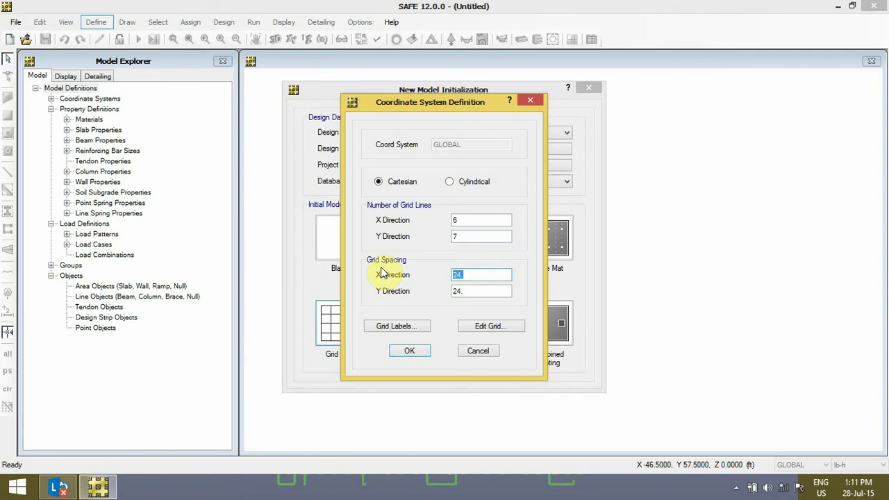
text(20)
double_click(470, 290)
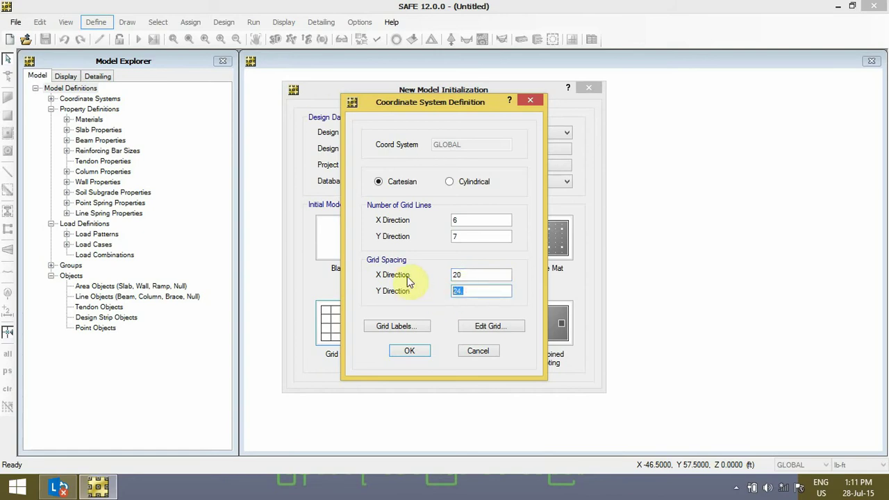
text(18)
Edit the grid data as spacings, setting the X spacing of grid A to 26 ft and grid D to 27 ft
click(516, 329)
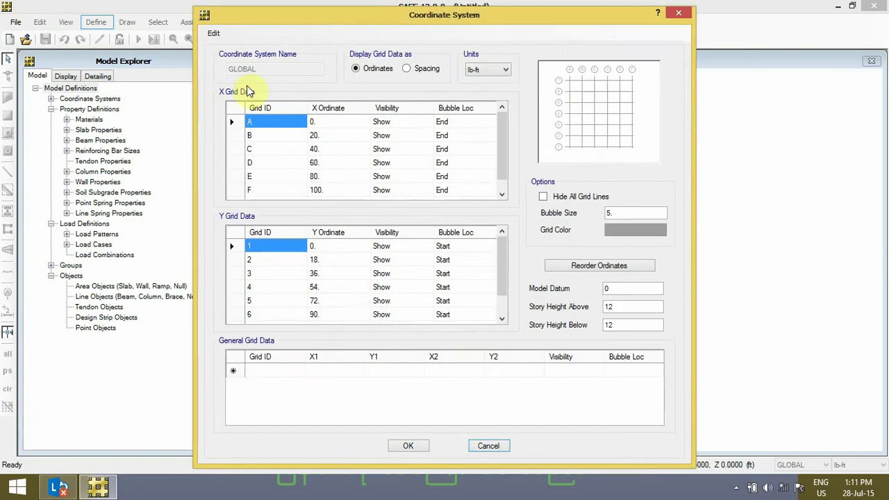
click(415, 74)
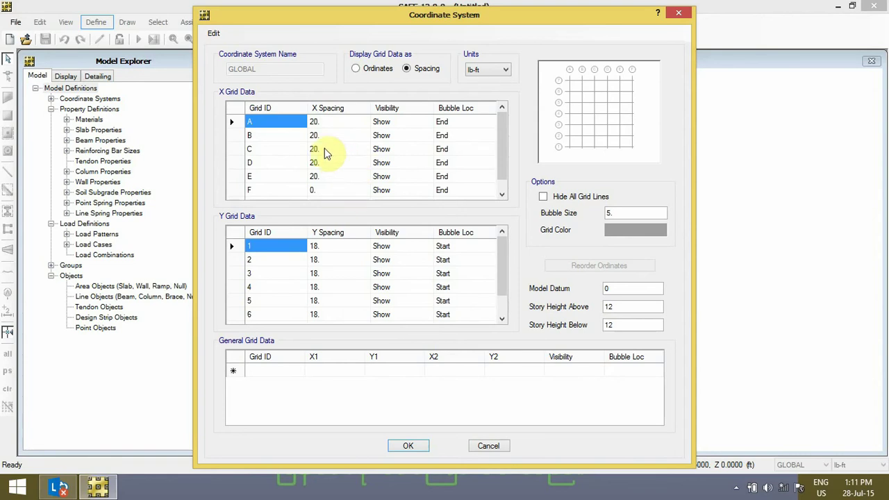
click(318, 121)
text(26)
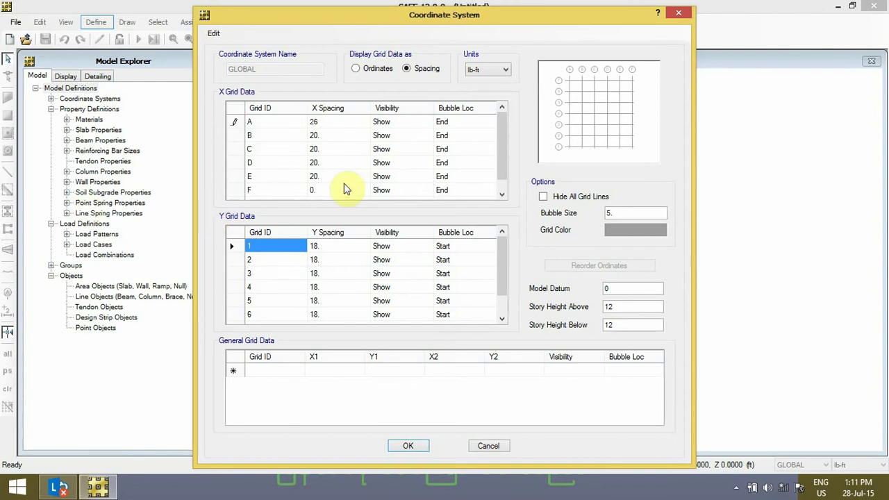
click(319, 164)
text(27)
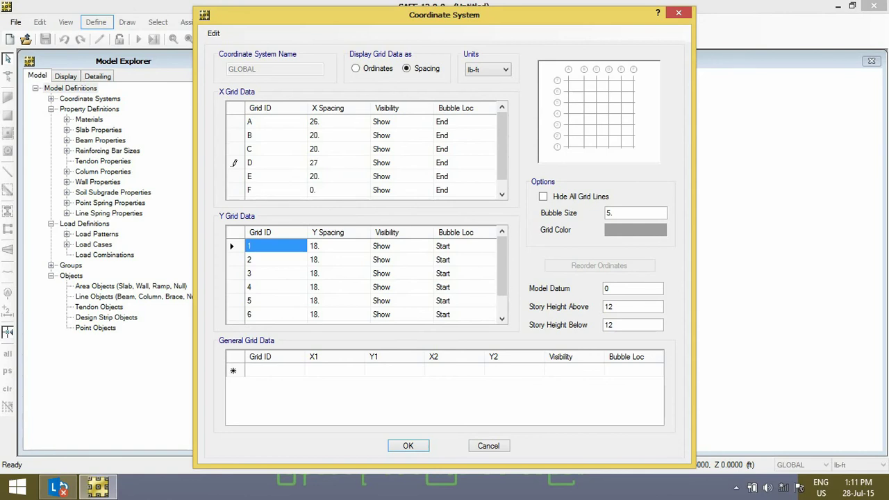
Set the Y spacing of grids 3 and 4 to 24 ft each and create the grid
click(320, 275)
text(24)
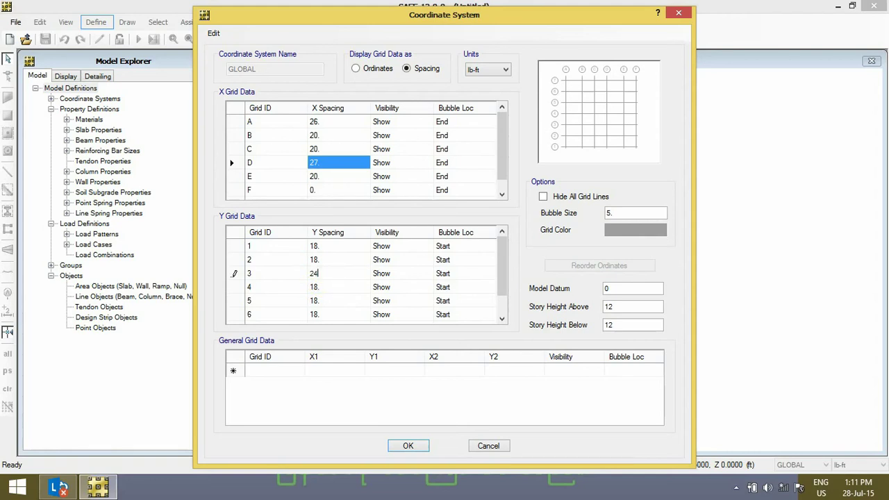
click(324, 286)
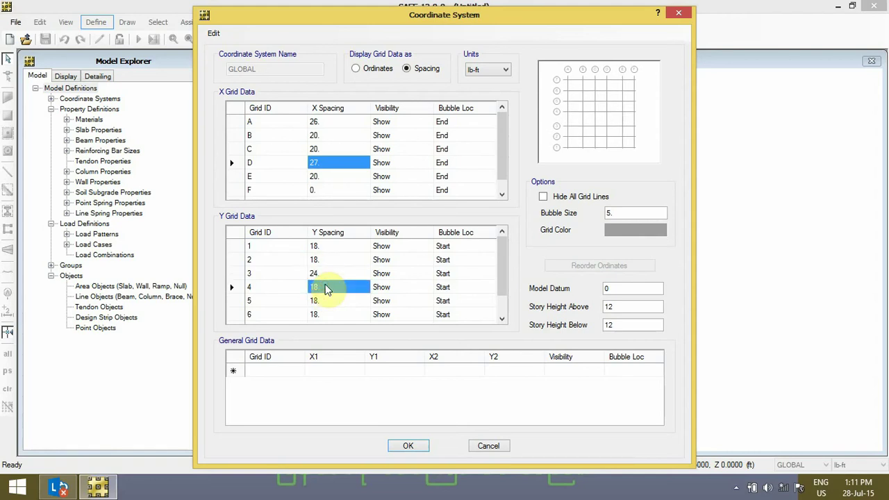
text(24)
click(410, 446)
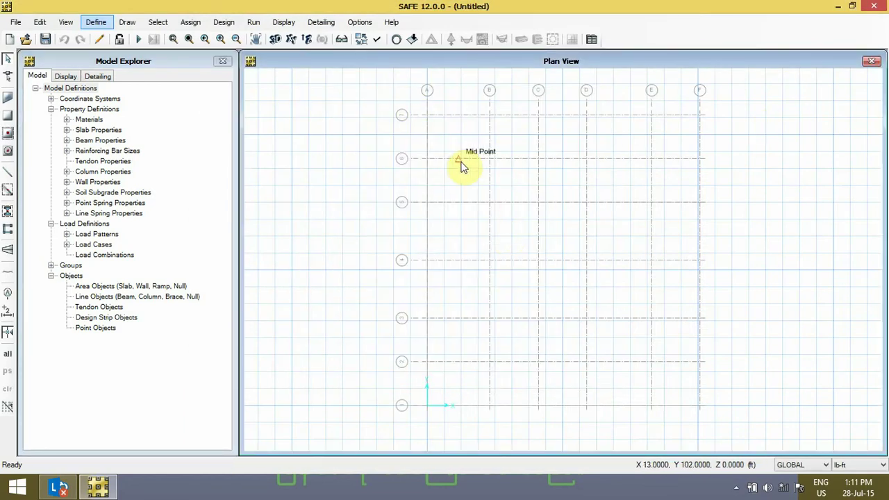
middle_drag(521, 303, 461, 303)
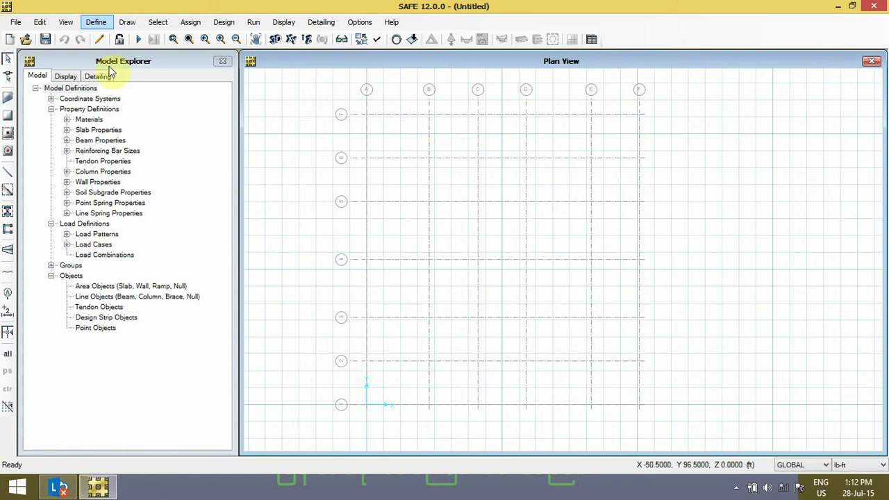
Open the 4000Psi concrete material definition and check its weight per unit volume and compressive strength
click(97, 25)
click(96, 22)
click(96, 22)
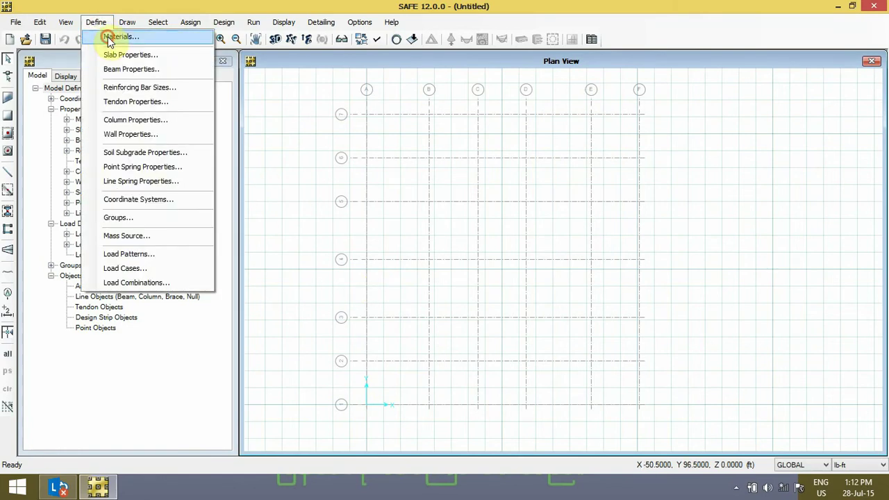
click(115, 37)
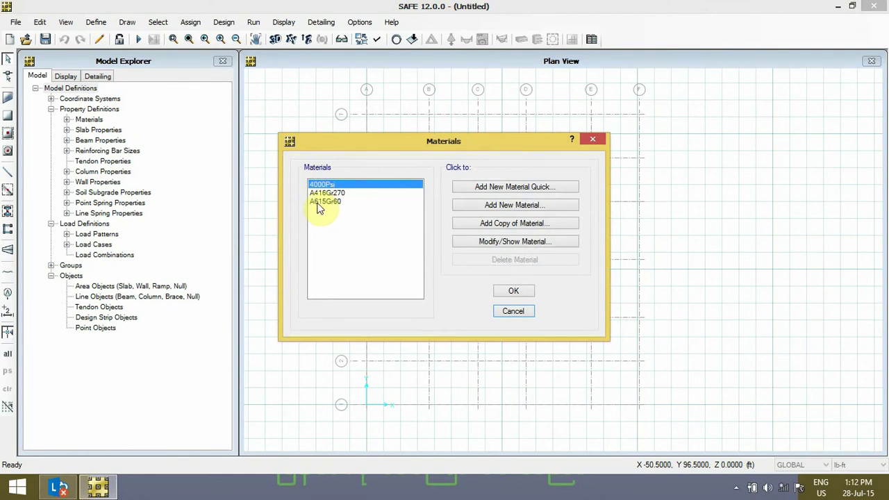
click(516, 249)
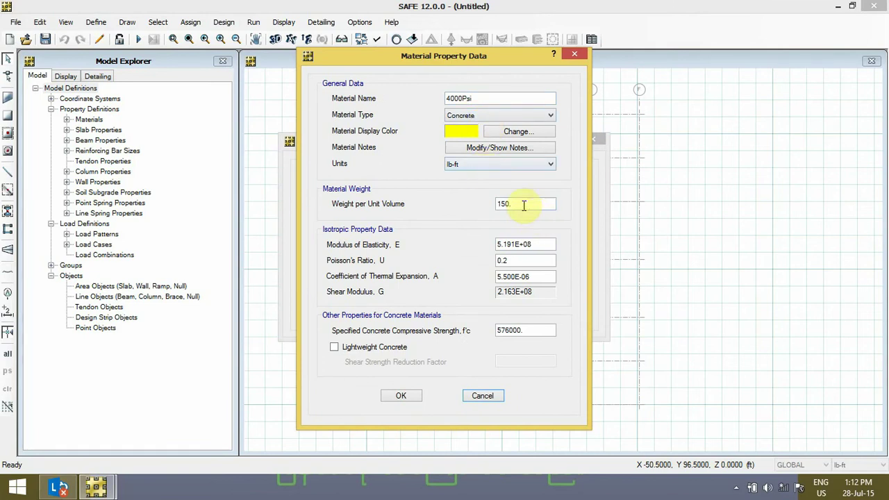
drag(528, 204, 439, 205)
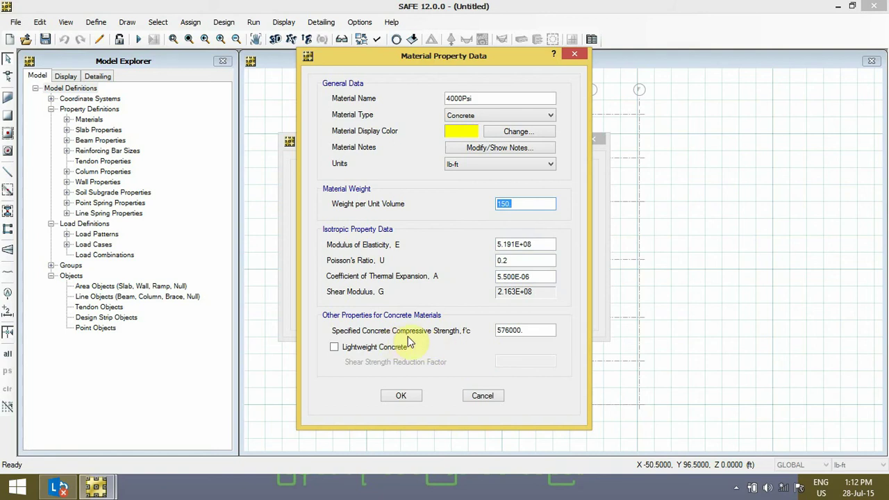
drag(536, 331, 457, 329)
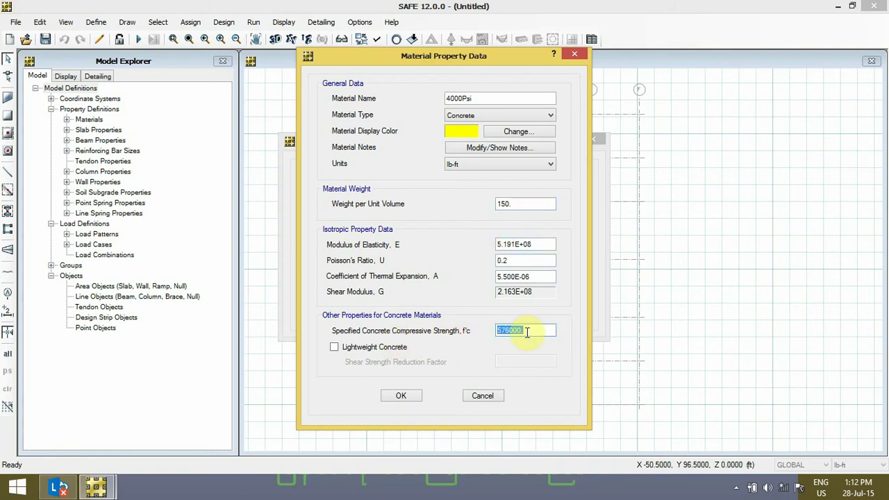
View the 4000Psi concrete properties in kip-in, return the units to lb-ft and accept the material data
click(460, 164)
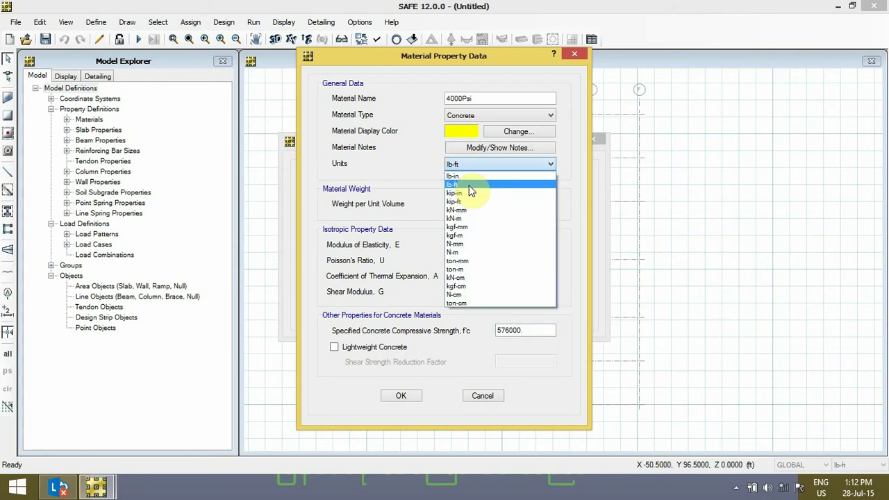
click(472, 193)
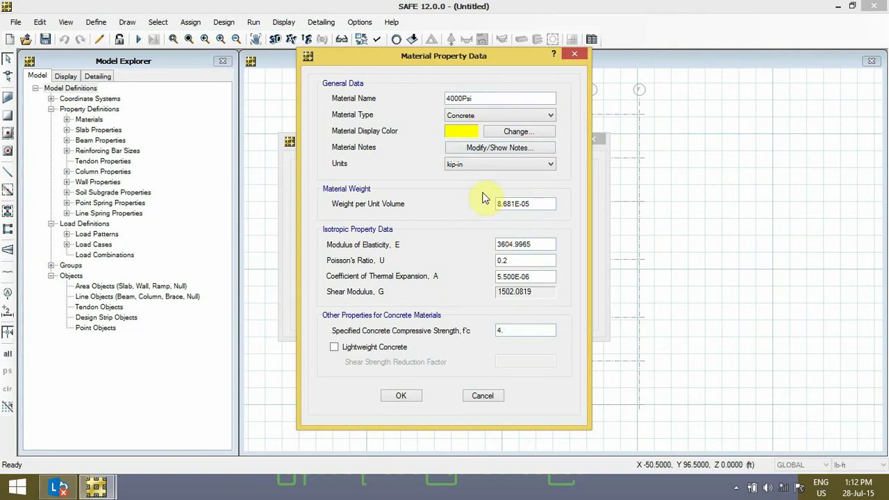
click(480, 165)
click(478, 184)
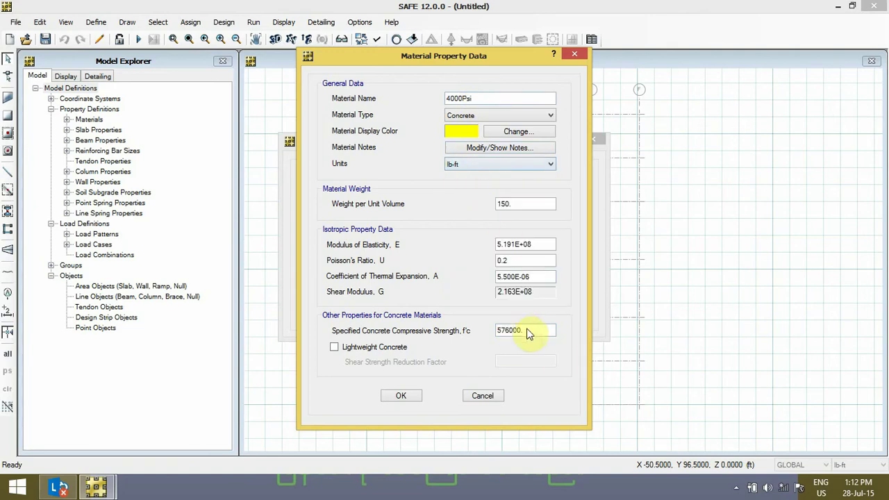
drag(534, 330, 483, 331)
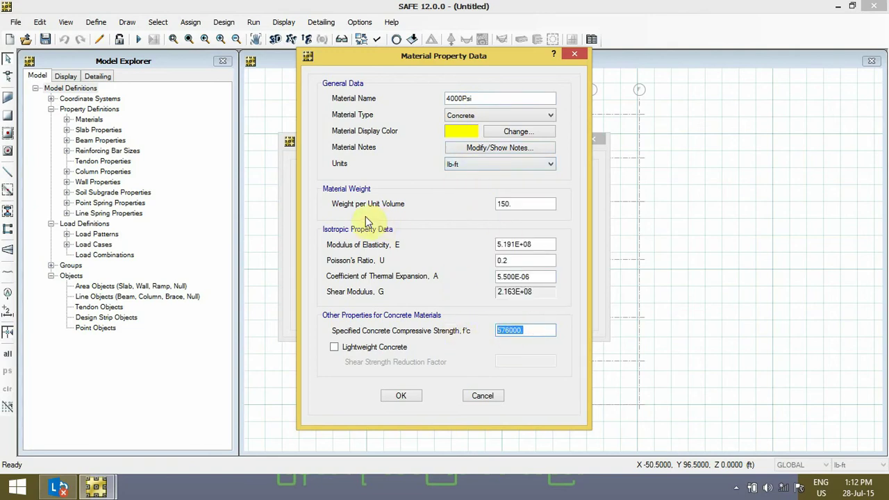
drag(532, 204, 436, 208)
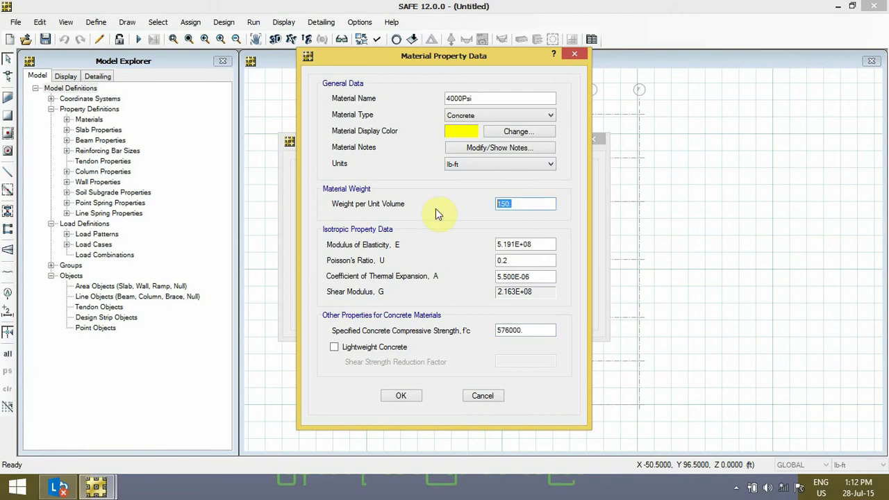
click(401, 396)
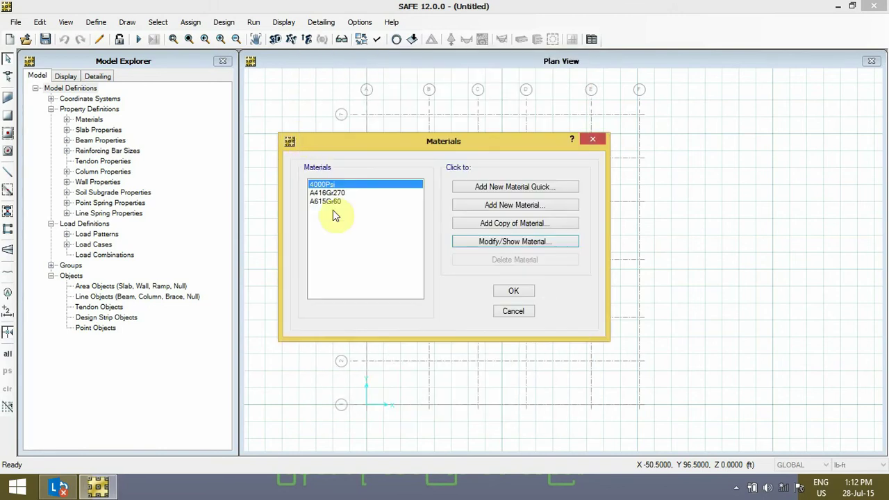
Review the A615Gr60 rebar material's unit weight and stress values, then accept the material definitions
click(332, 202)
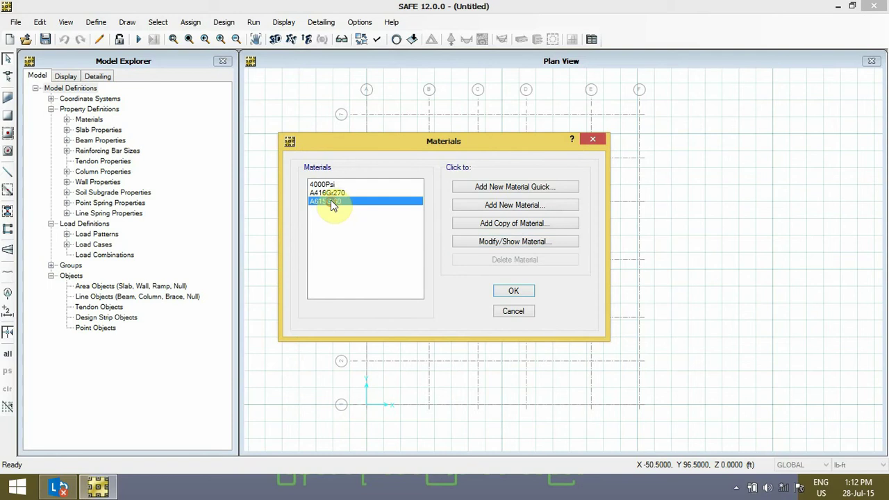
click(519, 243)
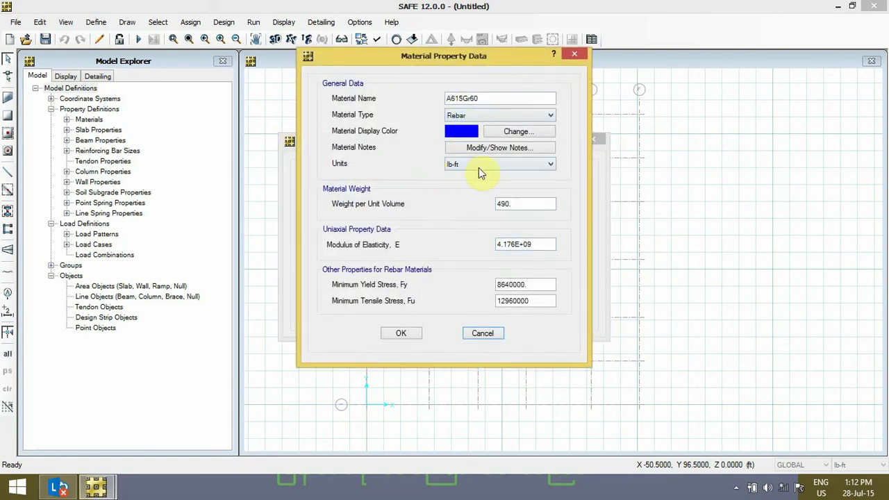
click(522, 205)
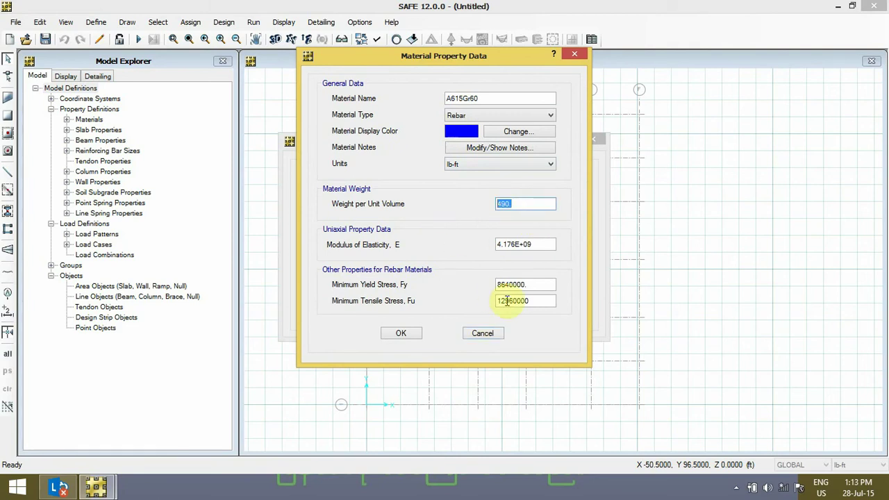
click(408, 335)
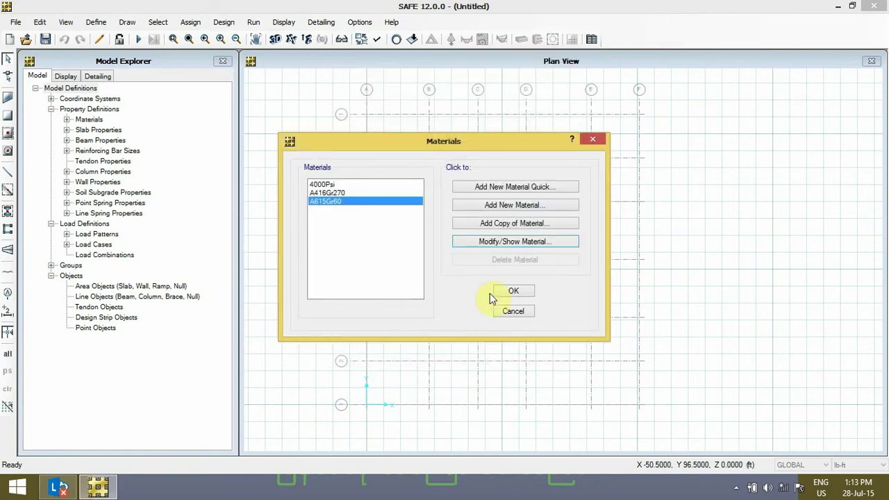
click(513, 292)
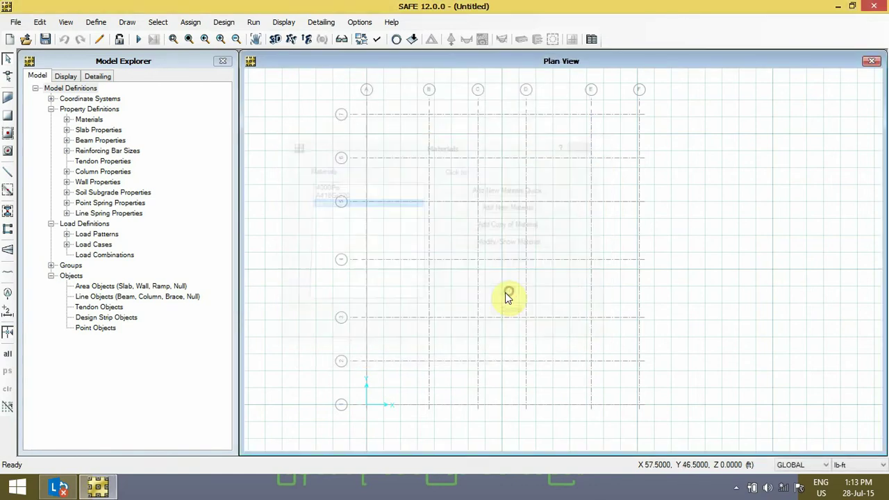
Open the SLAB1 slab property for modification and set its display color to cyan
click(101, 23)
click(101, 23)
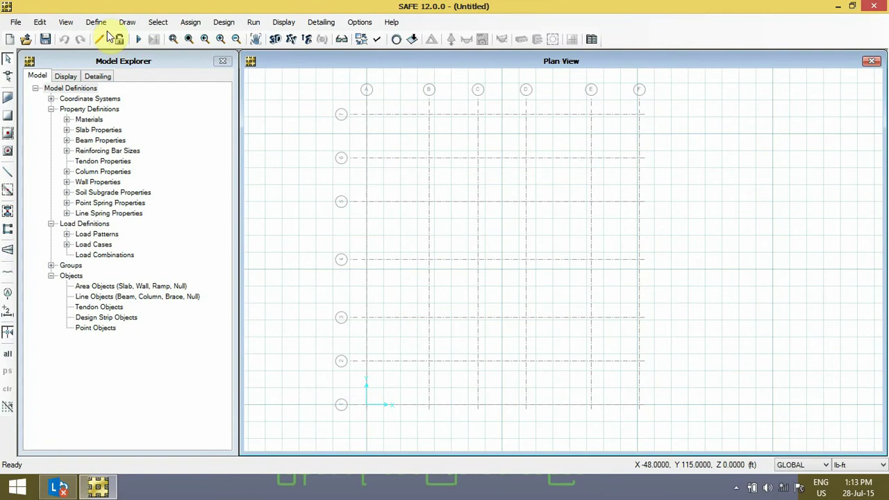
click(96, 23)
click(123, 55)
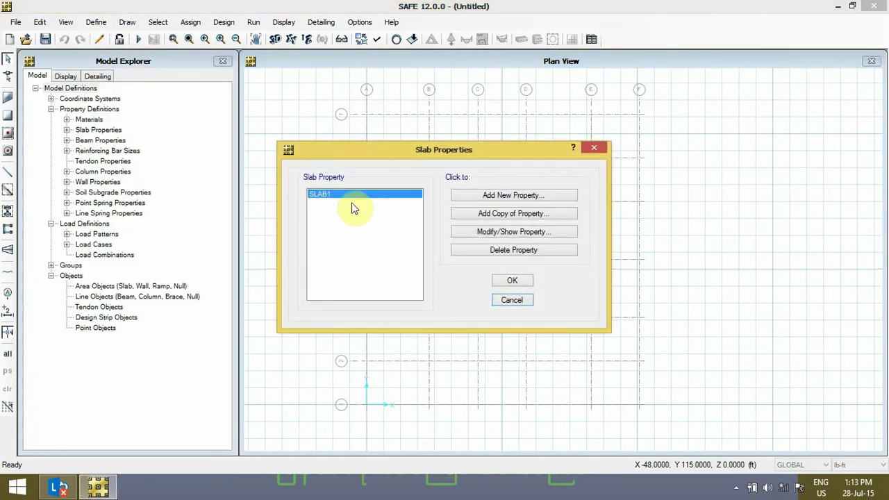
click(515, 237)
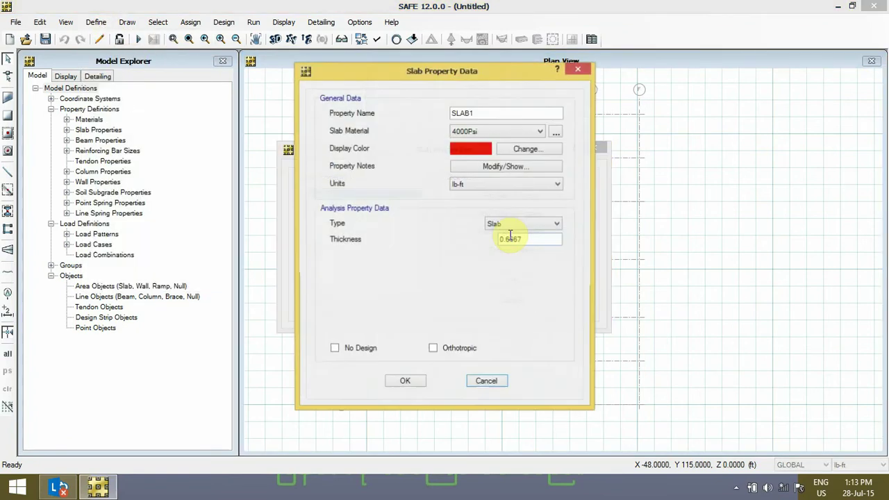
click(475, 153)
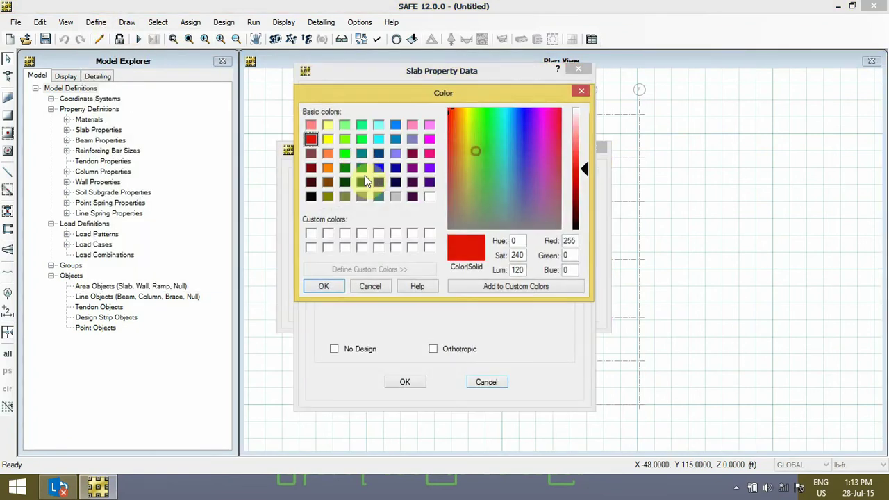
click(379, 139)
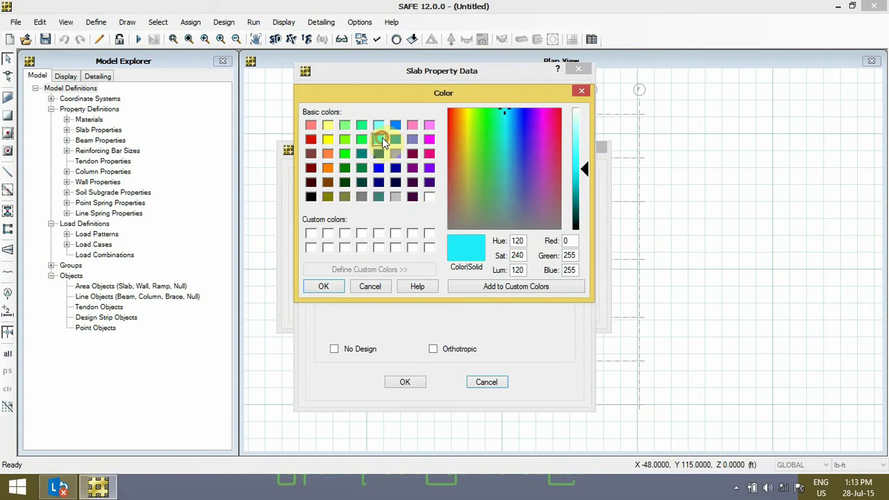
click(324, 286)
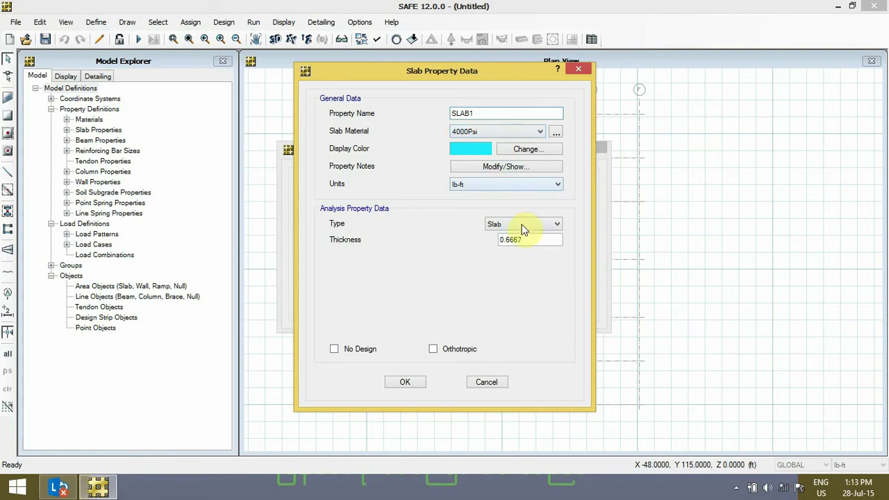
Set the SLAB1 thickness to 10 inches and accept the slab property data
double_click(536, 242)
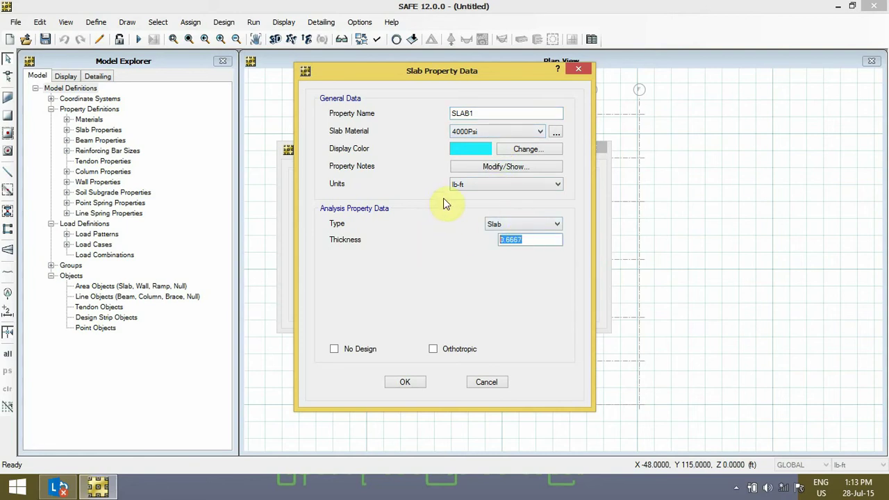
text(10")
key(Tab)
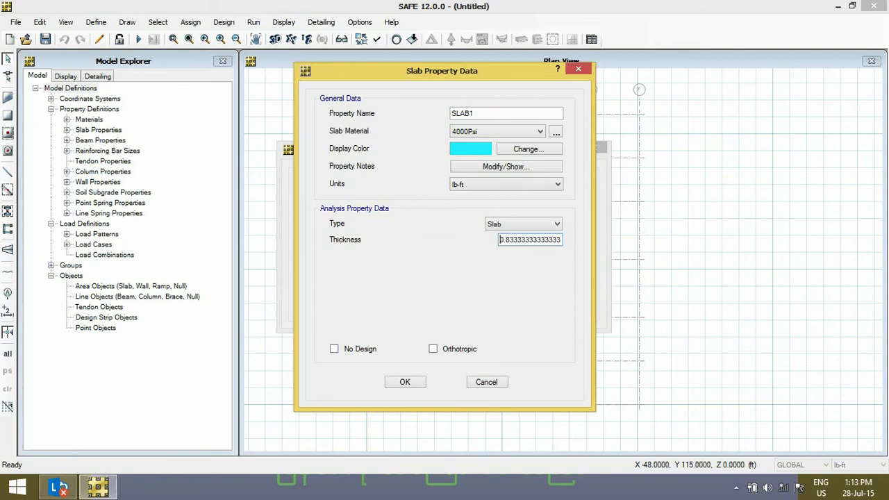
click(404, 383)
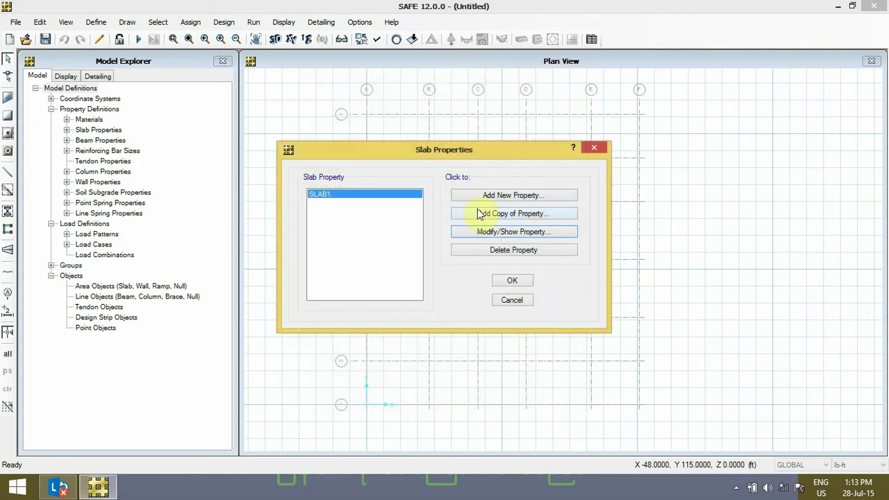
Add a new slab property named Drop and set its type to Drop
click(526, 196)
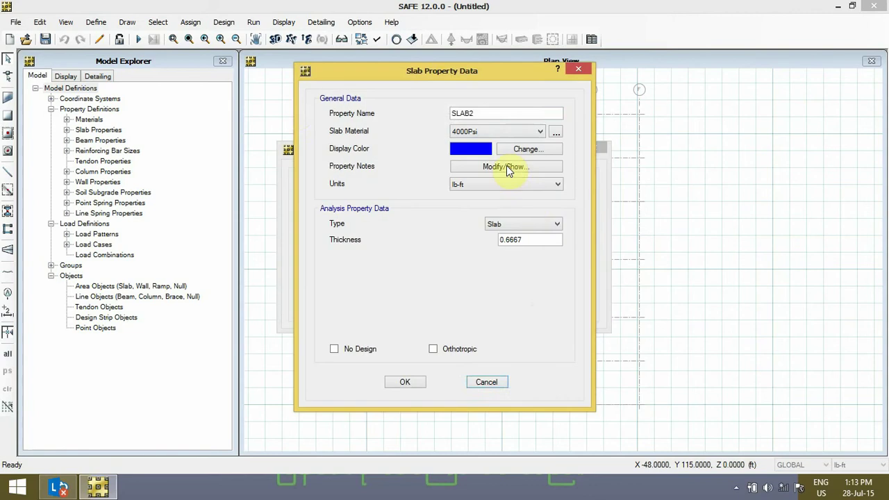
double_click(493, 111)
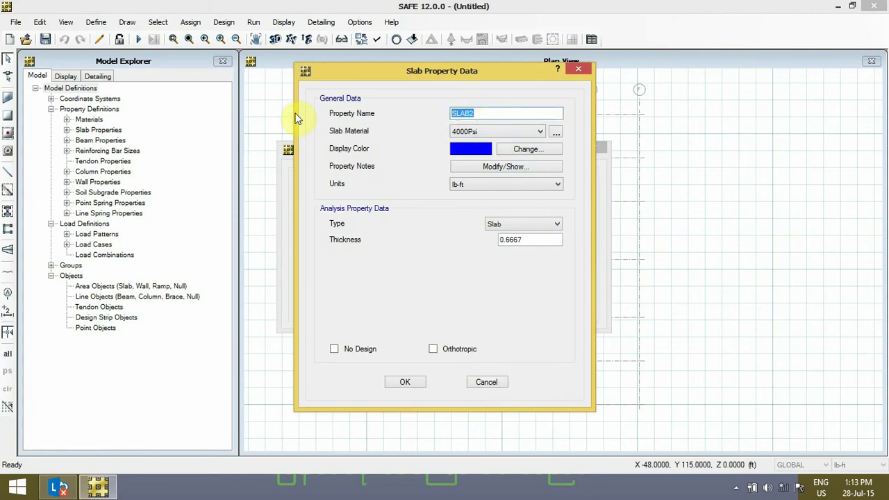
text(Drop)
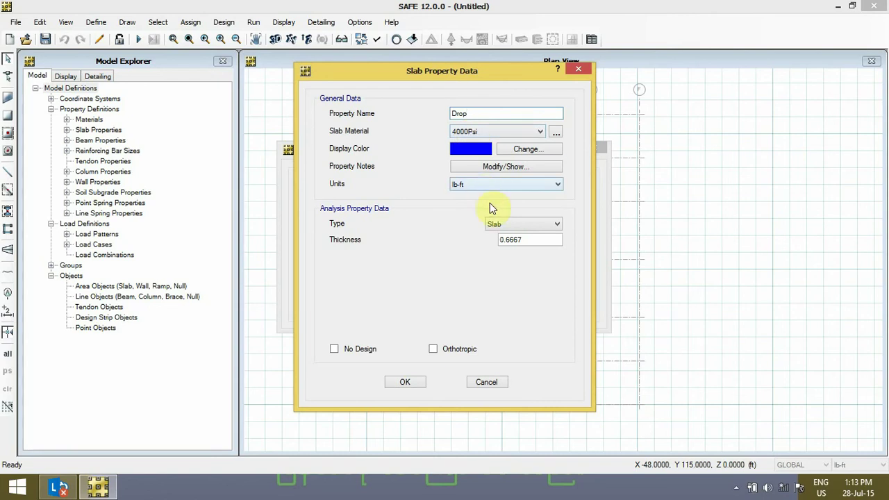
click(517, 223)
click(516, 243)
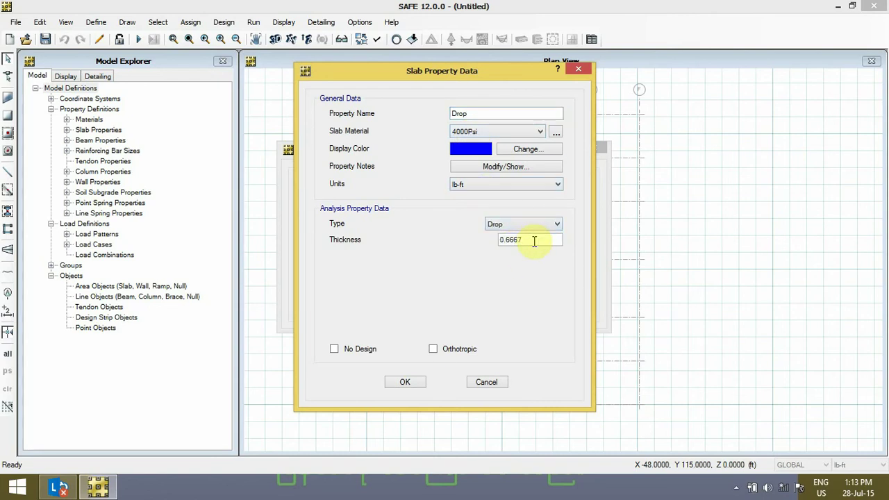
Set the Drop property's thickness to 16 inches and accept the slab property definitions
double_click(532, 240)
text(16)
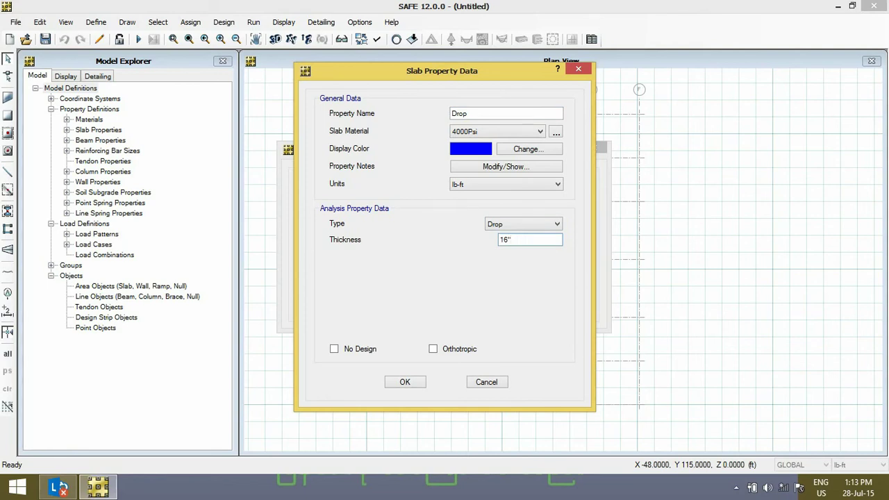
click(404, 382)
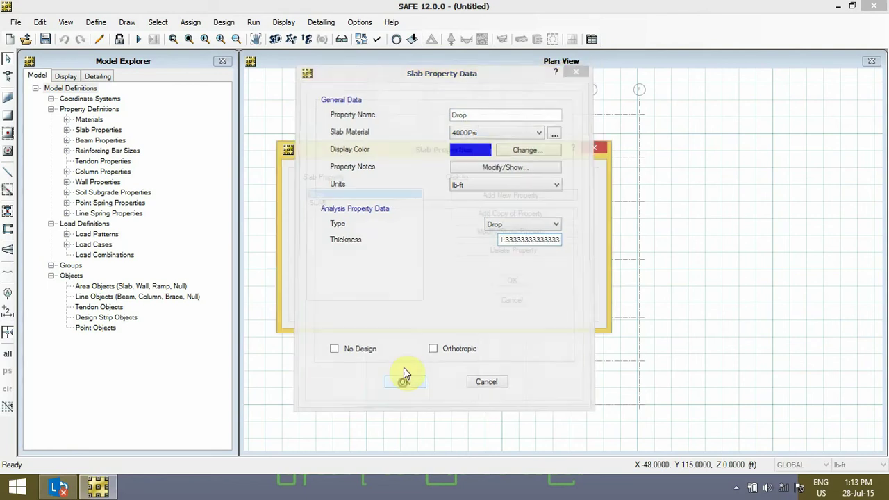
click(512, 281)
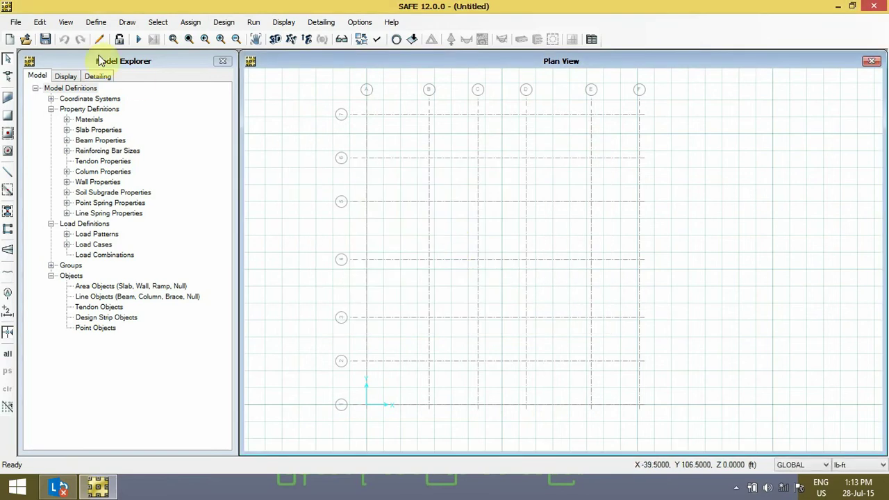
Open the BEAM1 beam property for modification and change its shape type to L Beam
click(96, 22)
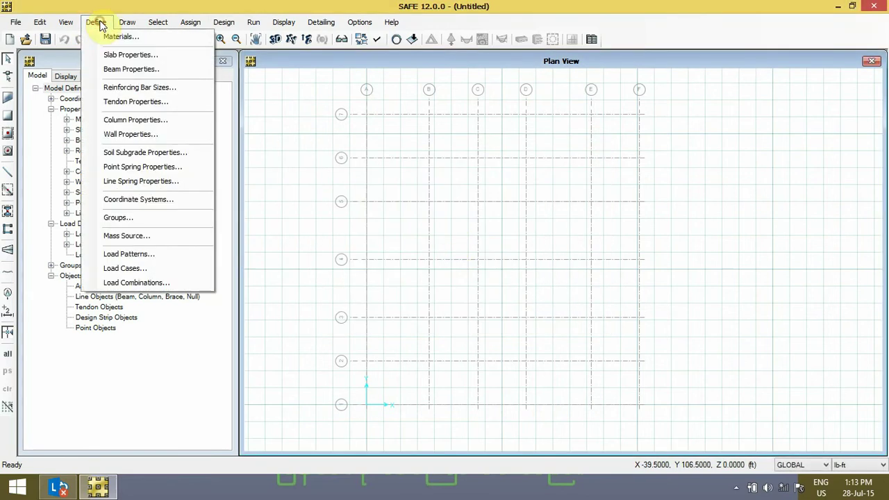
click(139, 67)
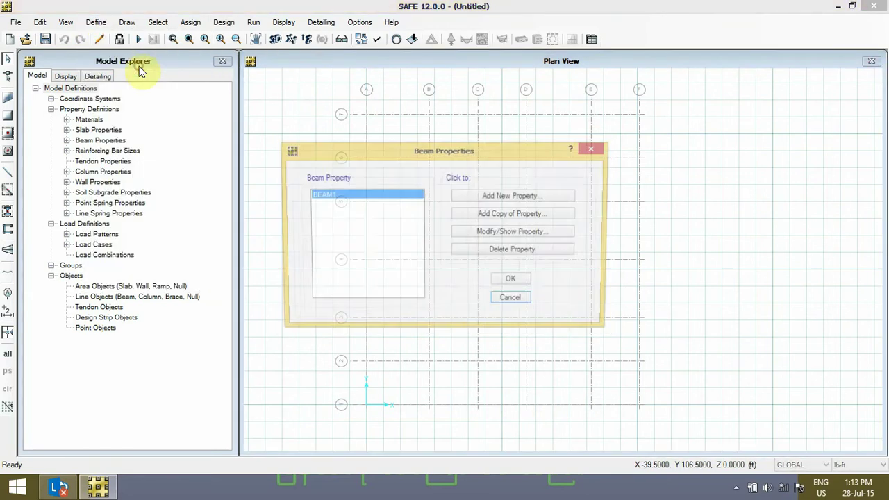
click(511, 235)
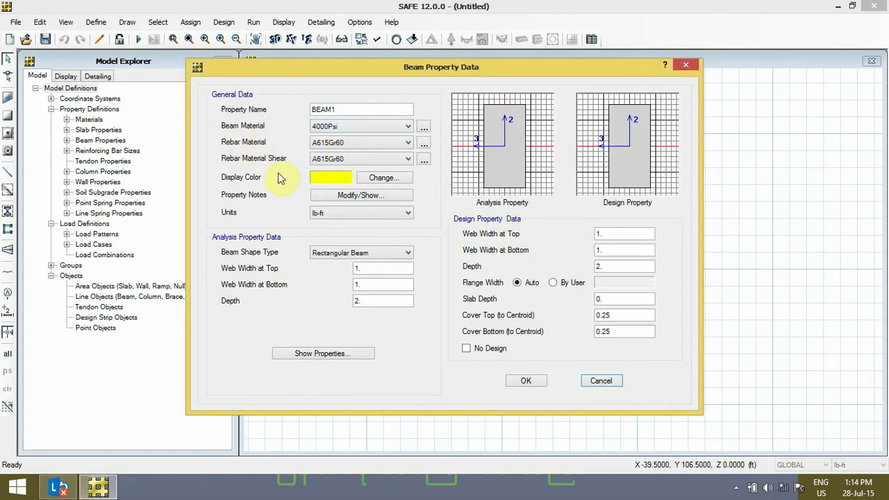
click(372, 254)
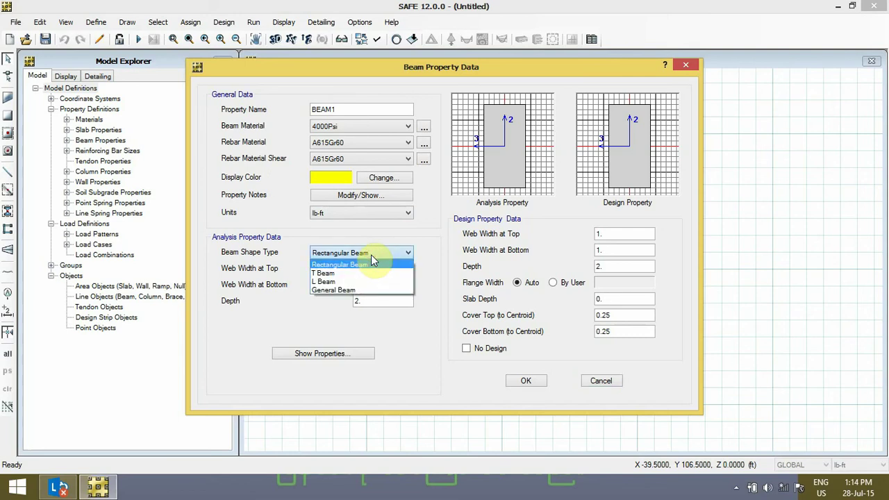
click(317, 282)
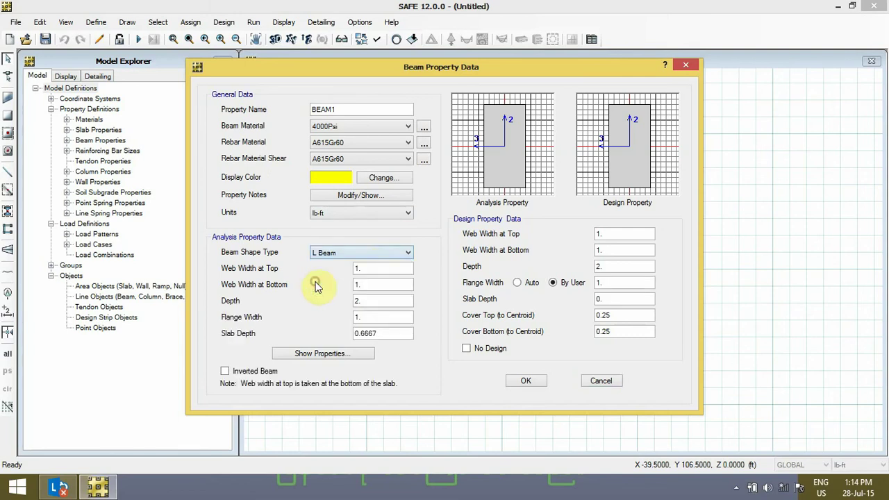
Set BEAM1's analysis web width to 1.5 ft at both top and bottom
double_click(379, 268)
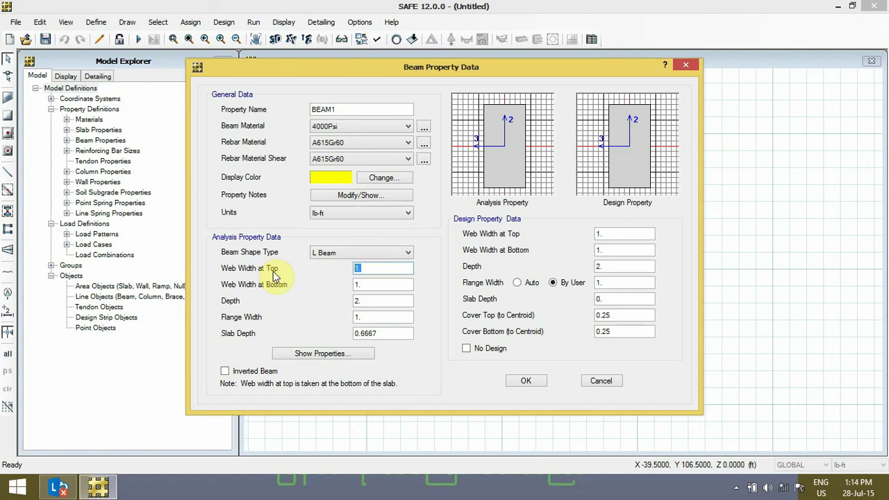
text(1)
key(Tab)
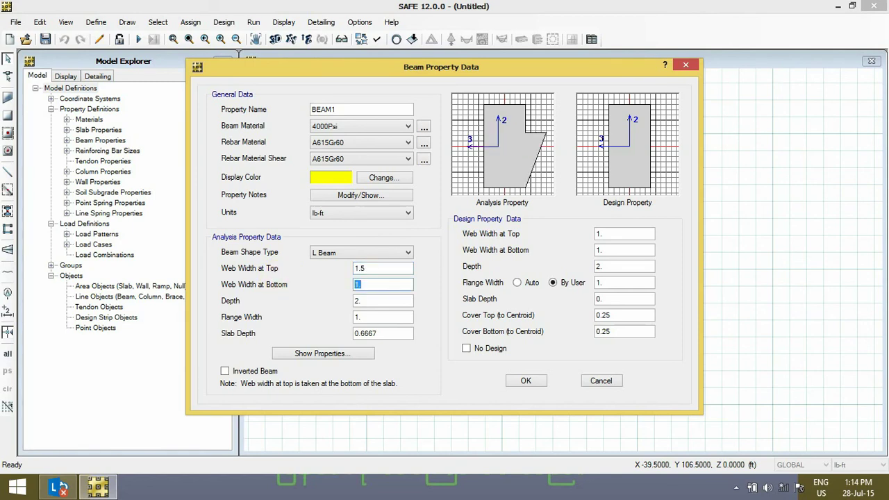
text(1.5)
key(Tab)
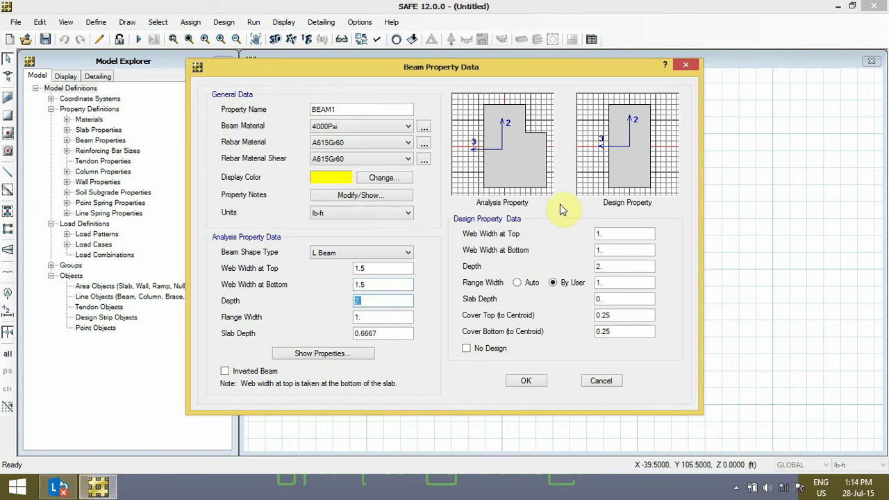
Set BEAM1's analysis flange width to 5 ft and its slab depth to 10 in
key(Tab)
text(5)
key(Tab)
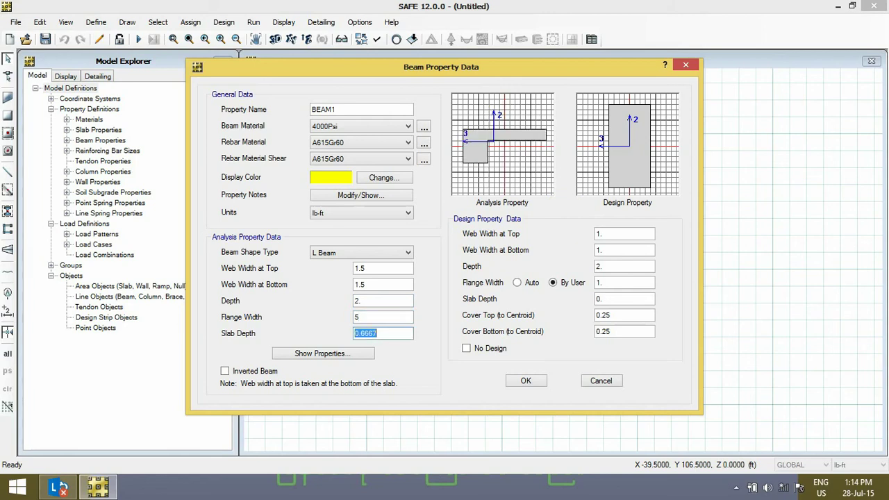
text(10)
text(in)
key(Tab)
Set BEAM1's design web width to 1.5 ft at both top and bottom
double_click(621, 235)
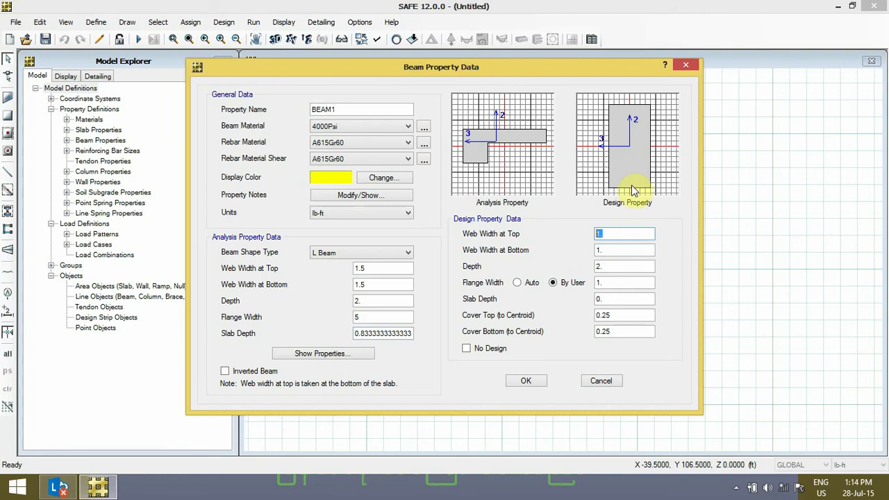
text(1)
key(Tab)
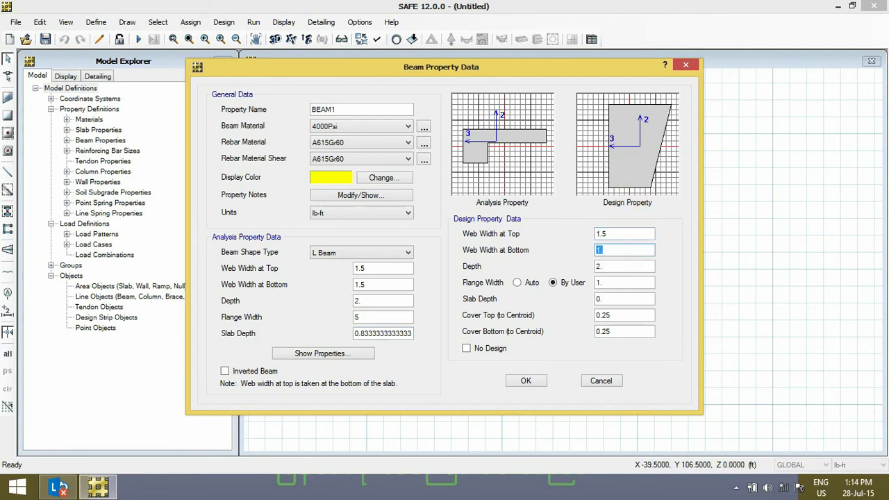
text(1.5)
key(Tab)
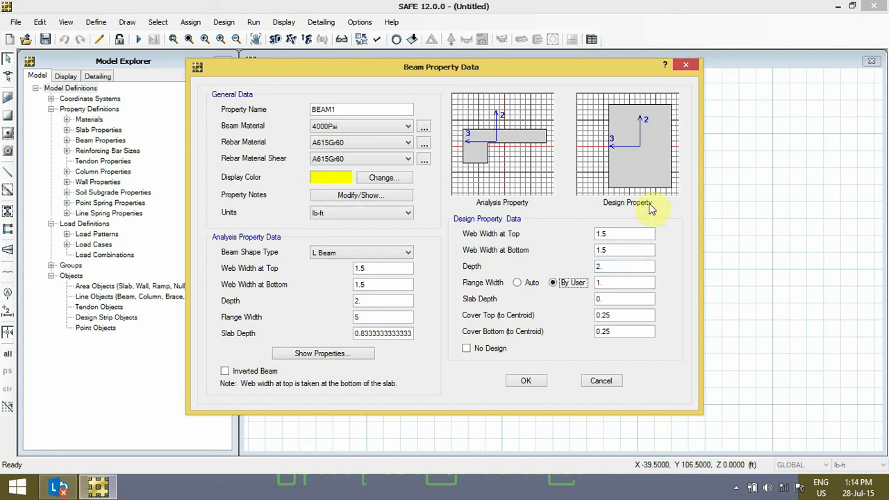
Set BEAM1's design flange width to Auto and its design slab depth to 10 in (10/12 ft), and accept the beam properties
click(531, 284)
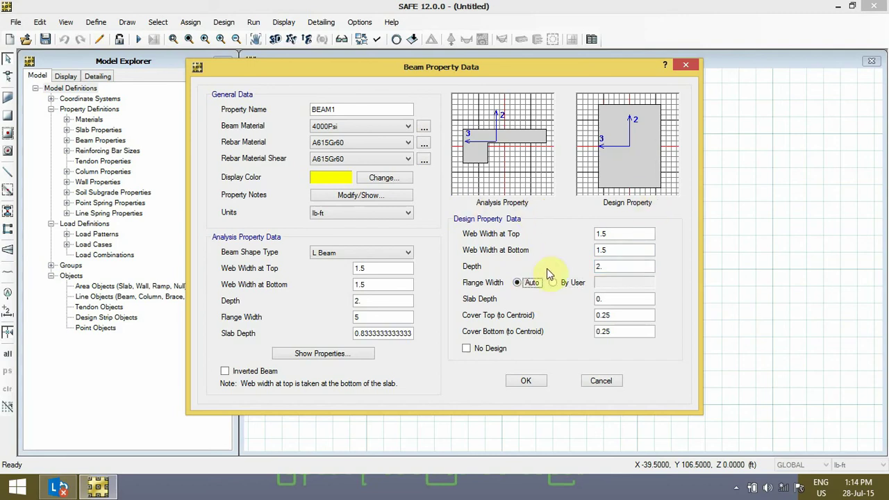
double_click(605, 298)
text(10)
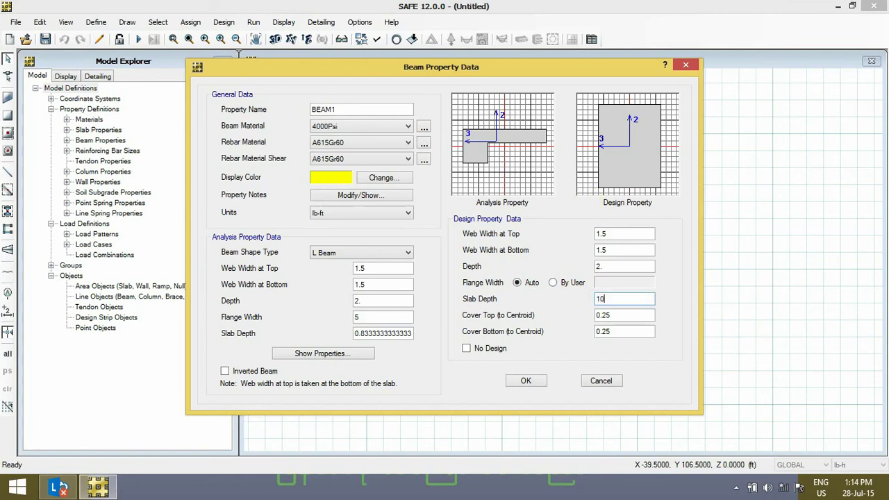
text(/12)
key(Tab)
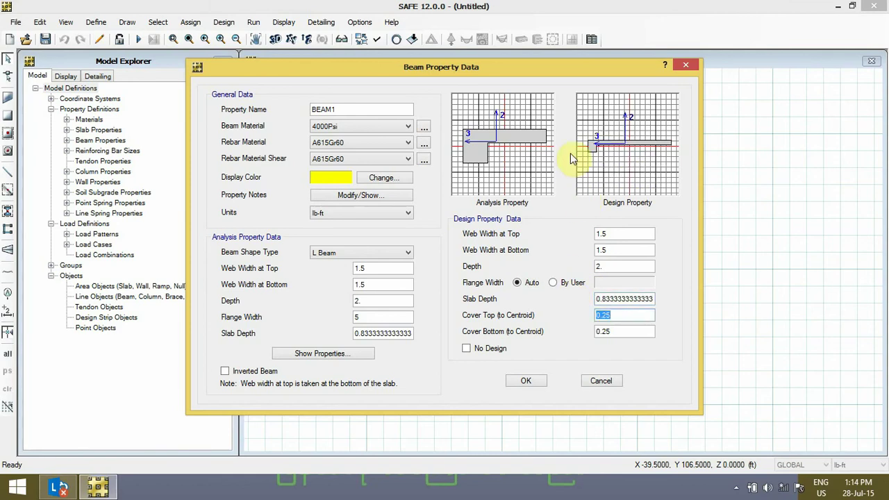
click(525, 382)
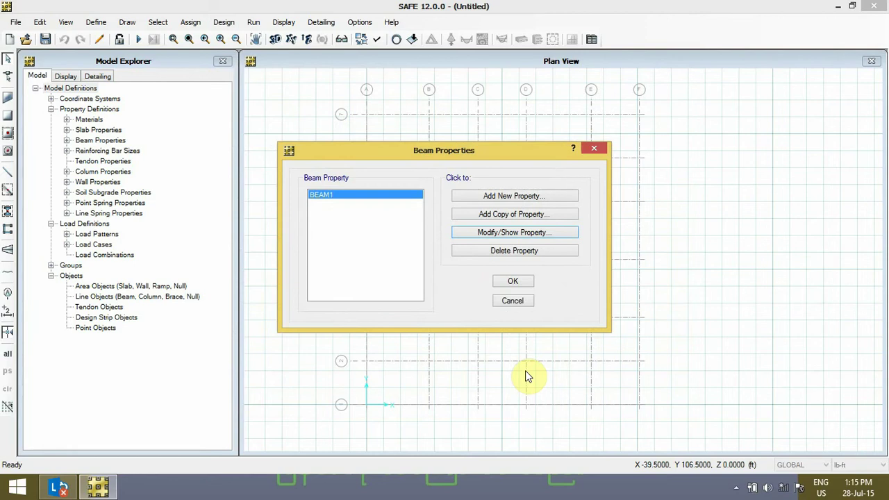
click(514, 281)
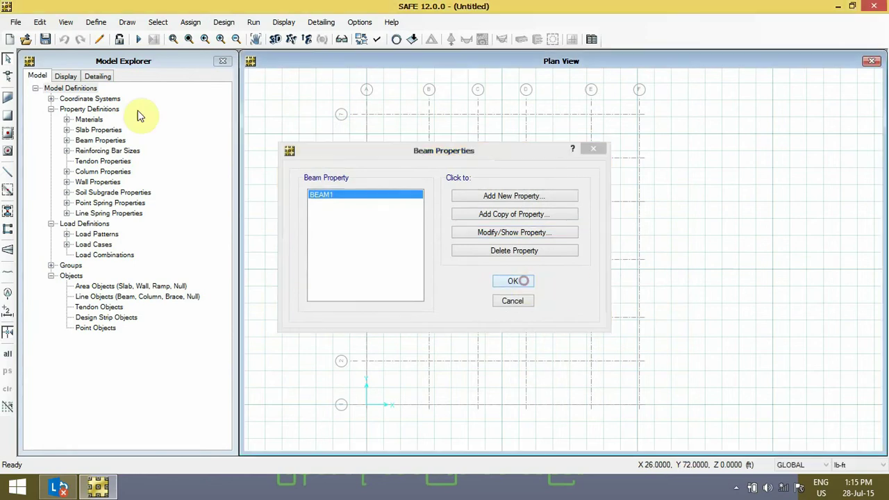
Modify the COL1 column property to a 1.5 by 1.5 ft rectangular section with an automatic rigid zone area over the column
click(16, 22)
click(113, 7)
click(95, 22)
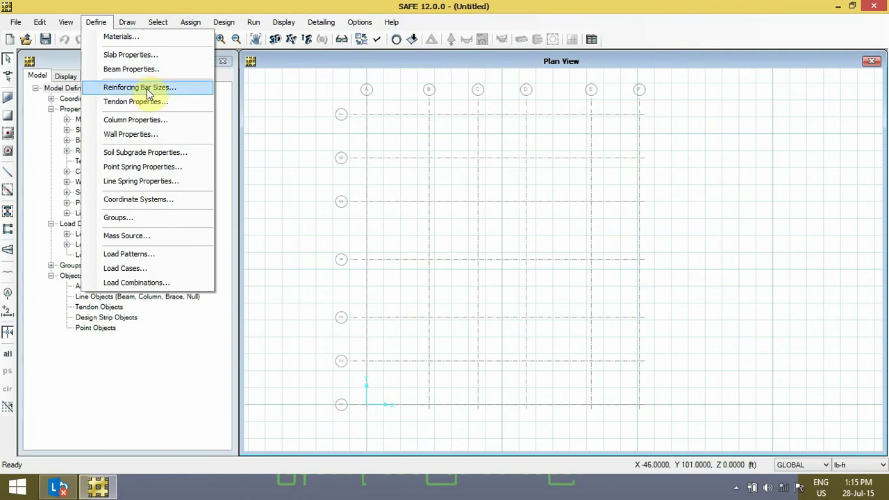
click(158, 120)
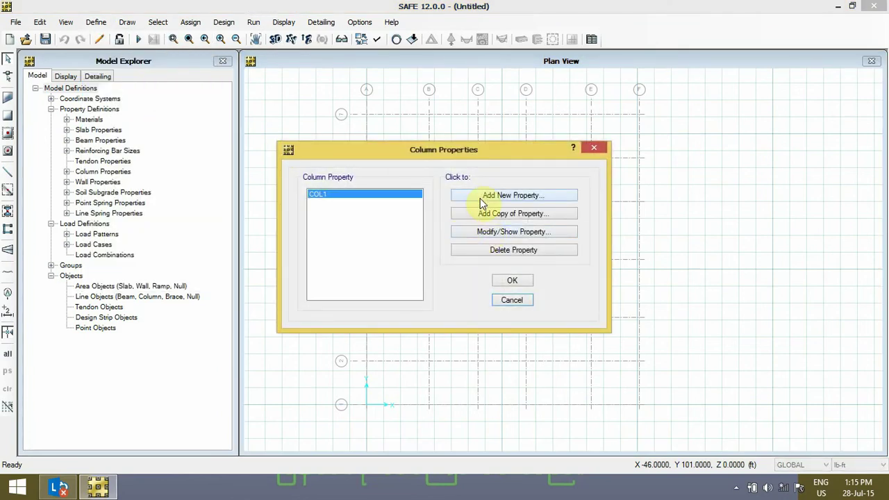
click(524, 234)
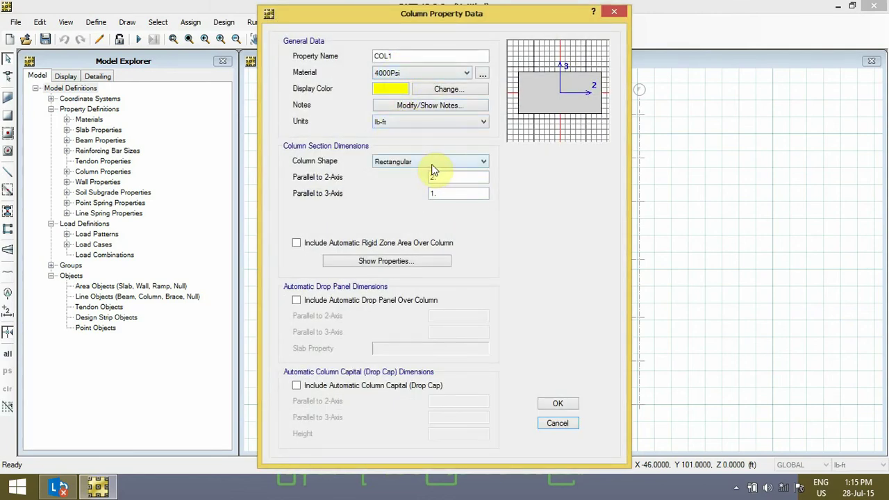
double_click(451, 177)
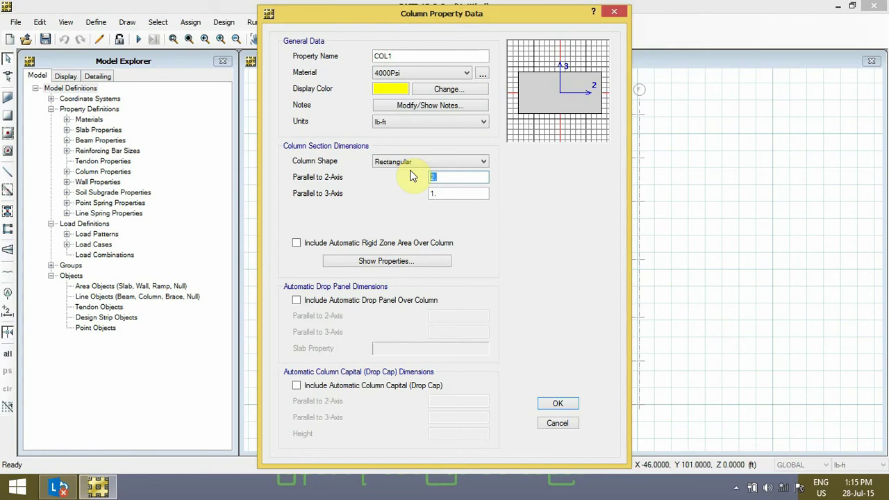
text(1.5)
key(Tab)
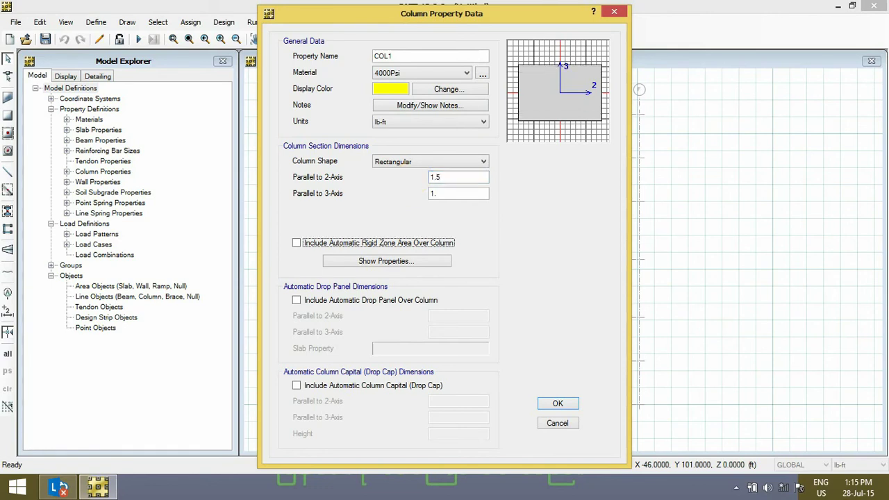
click(455, 193)
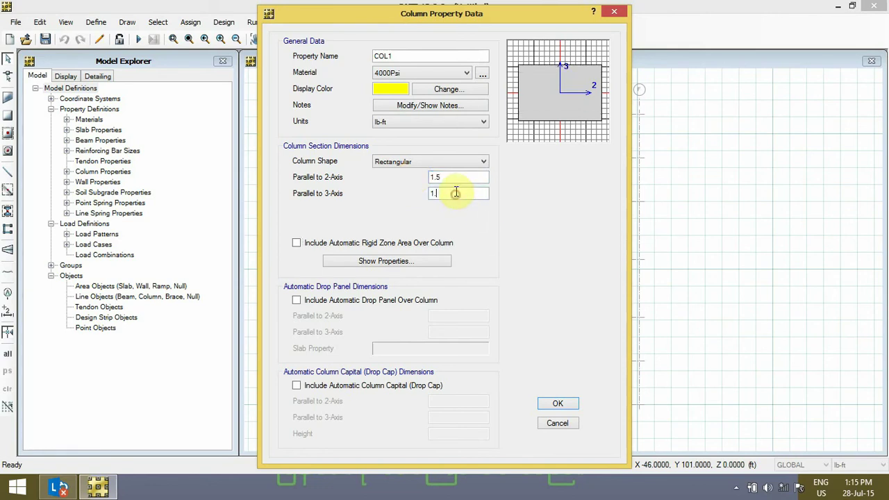
text(5)
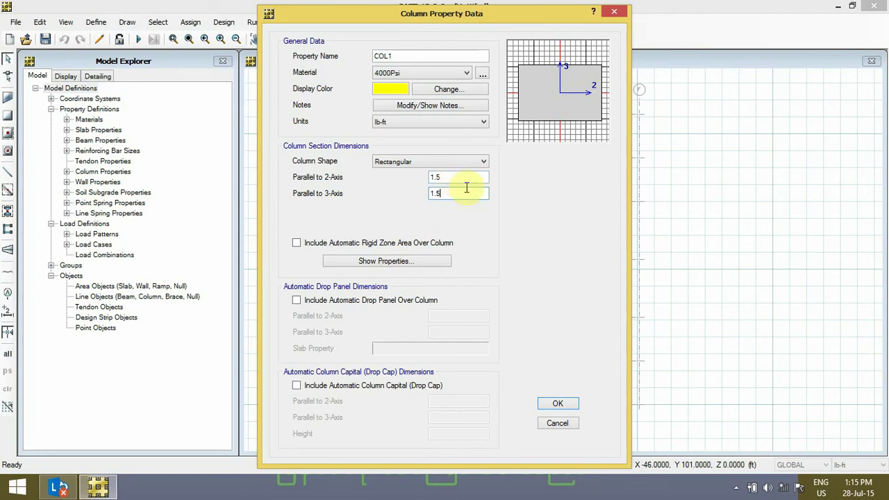
click(312, 248)
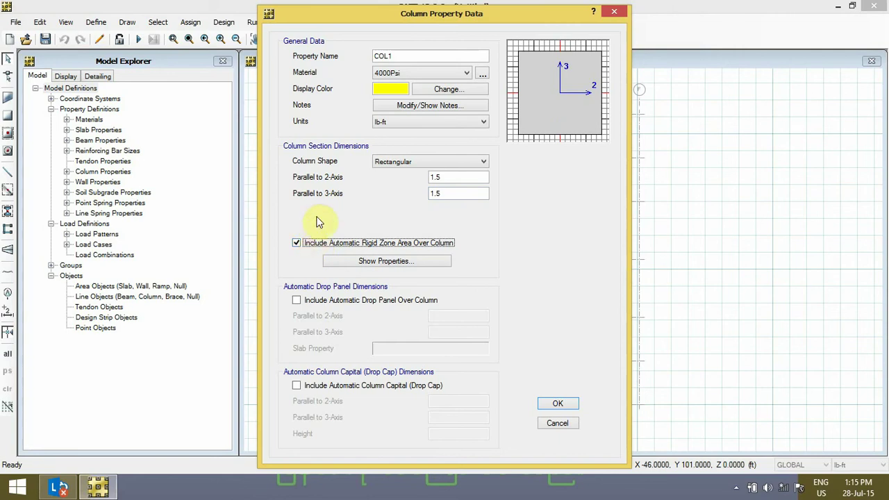
Include a 6 by 6 ft automatic drop panel over COL1 using the Drop slab property, and accept the column data
click(299, 299)
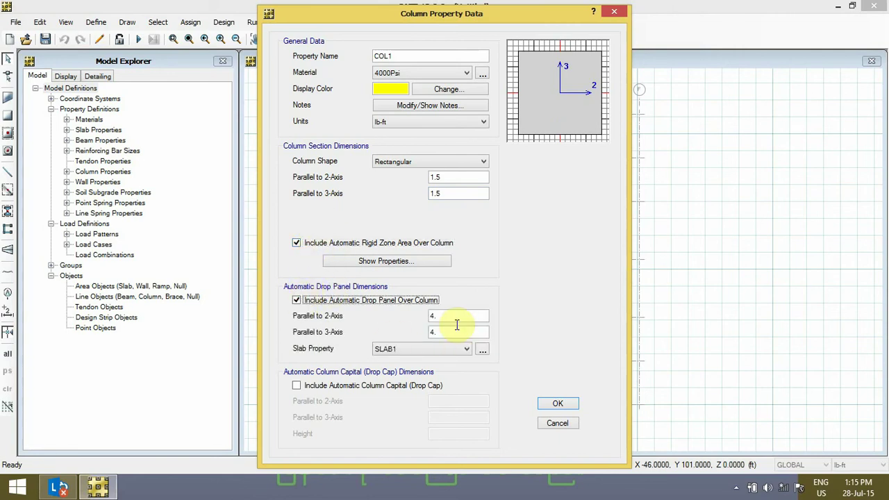
double_click(447, 317)
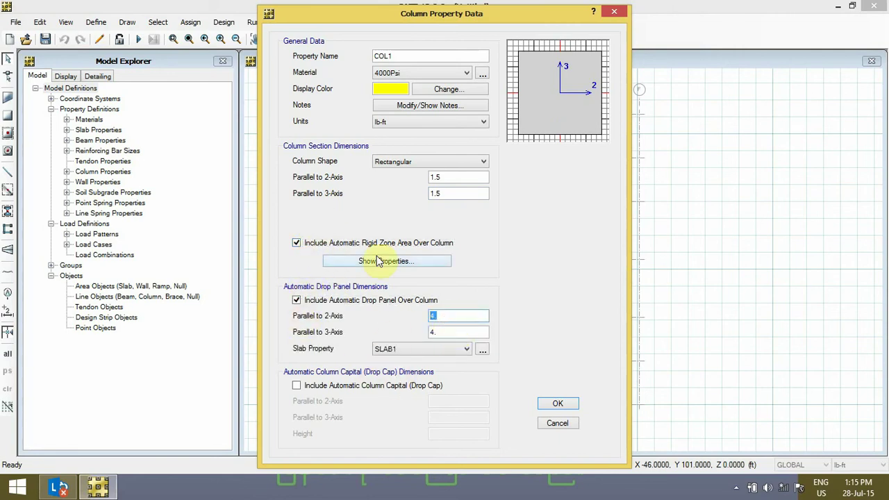
text(6)
key(Tab)
key(Tab)
key(Tab)
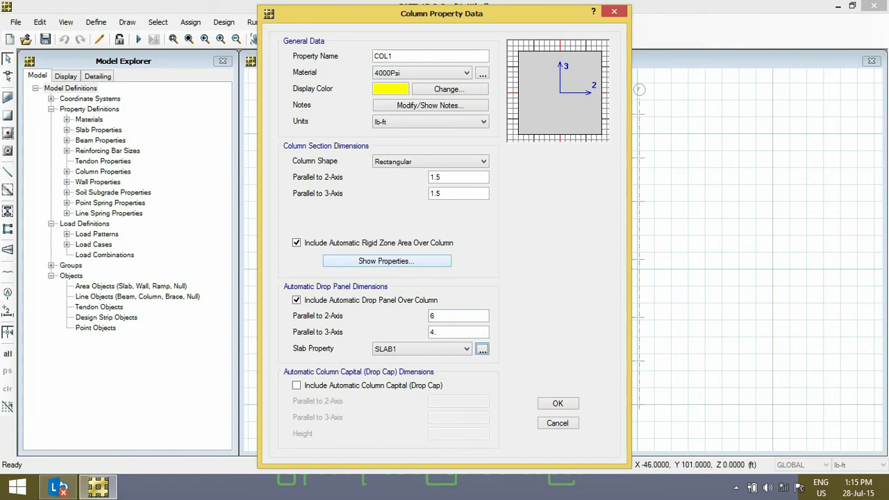
click(442, 333)
double_click(442, 333)
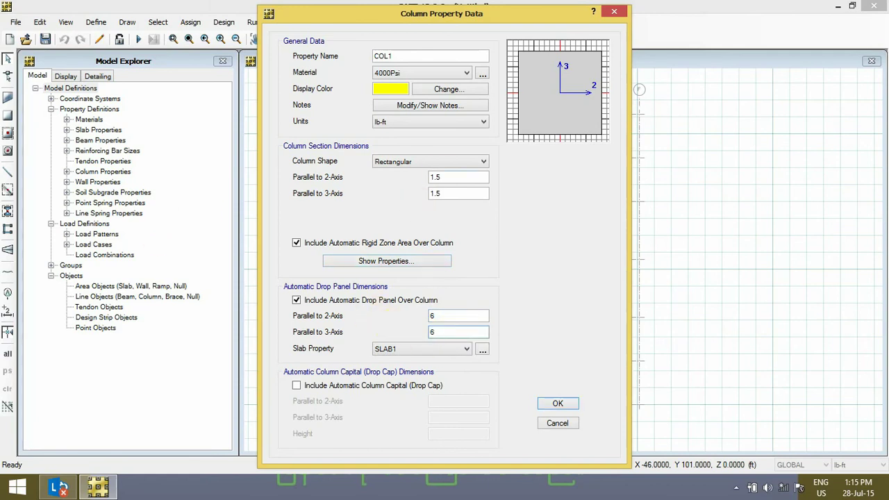
click(411, 349)
click(411, 371)
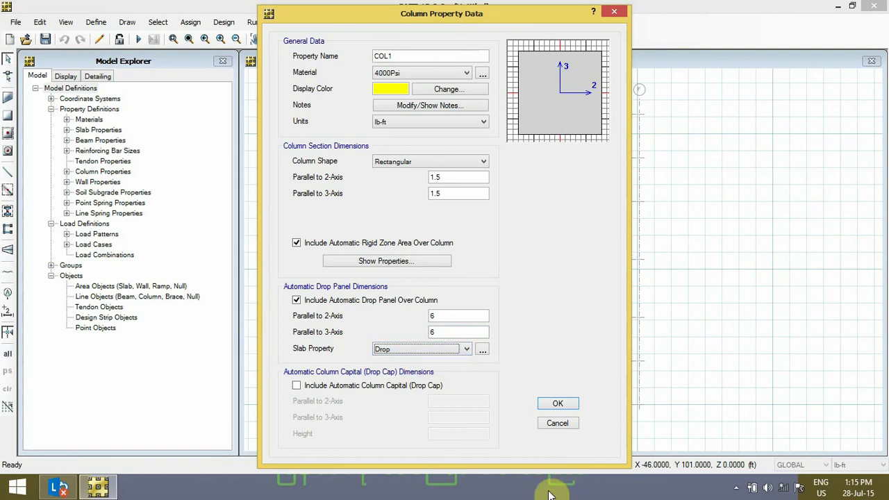
click(558, 403)
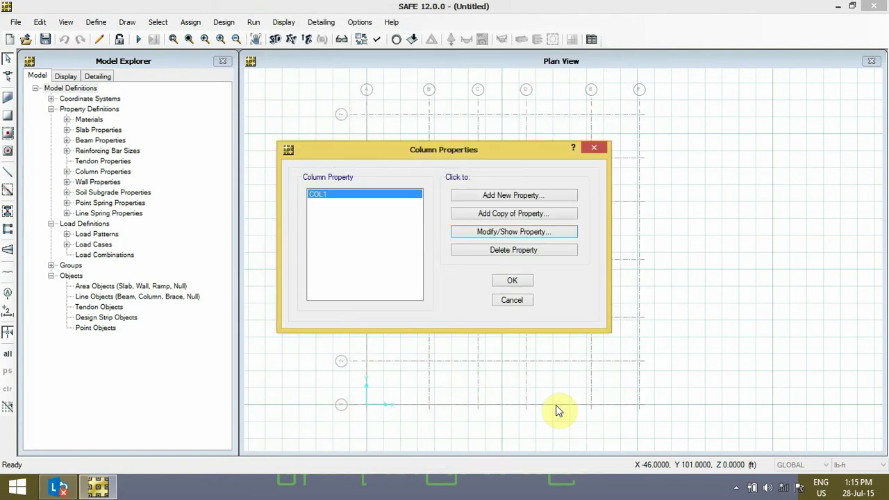
Add a new column property named COL -Per with a 1.5 by 1.5 ft rectangular section
click(523, 196)
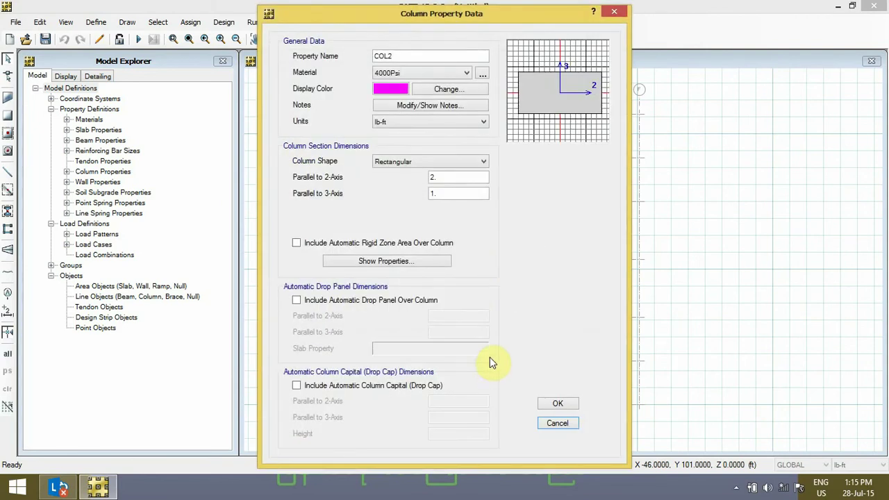
click(408, 56)
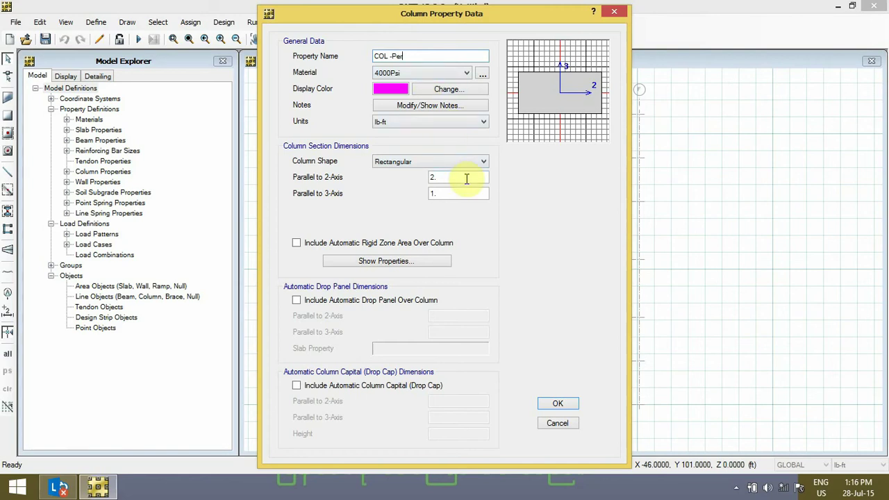
click(466, 178)
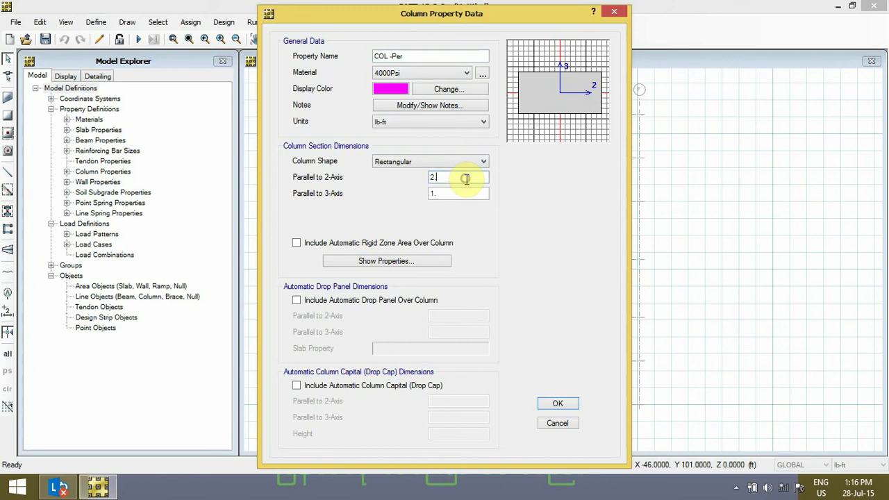
drag(466, 179, 353, 192)
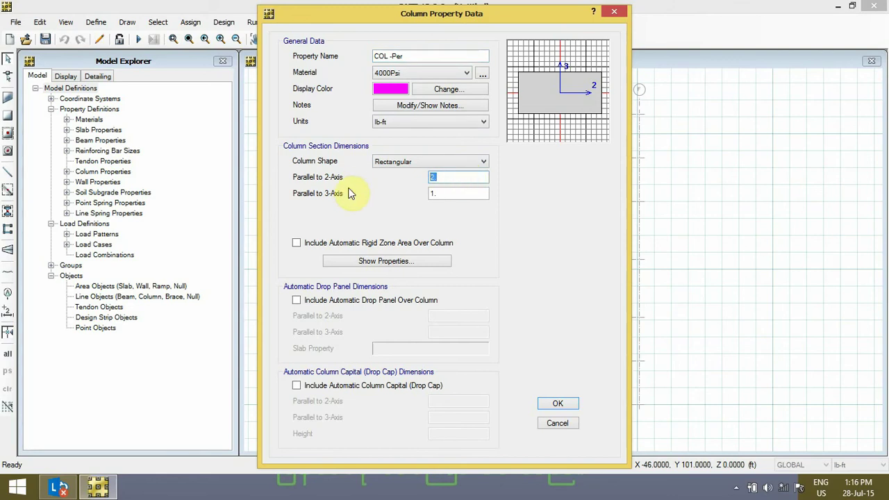
text(1.5)
key(Tab)
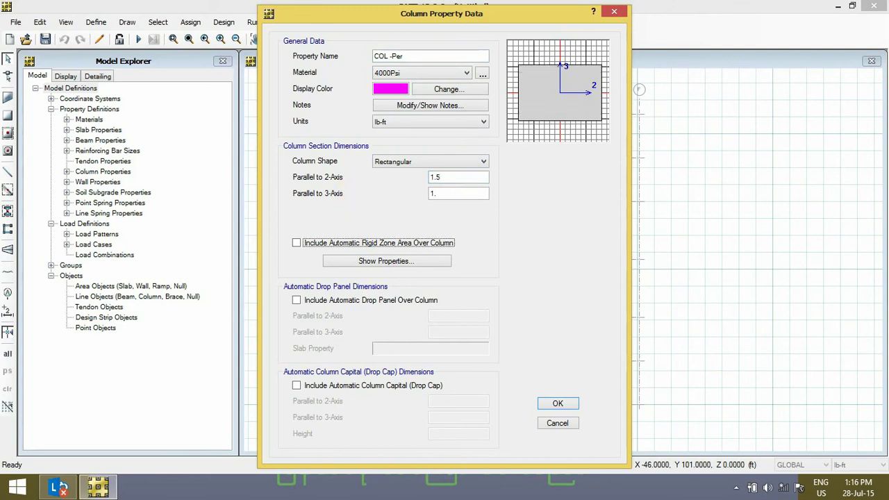
click(450, 193)
text(5)
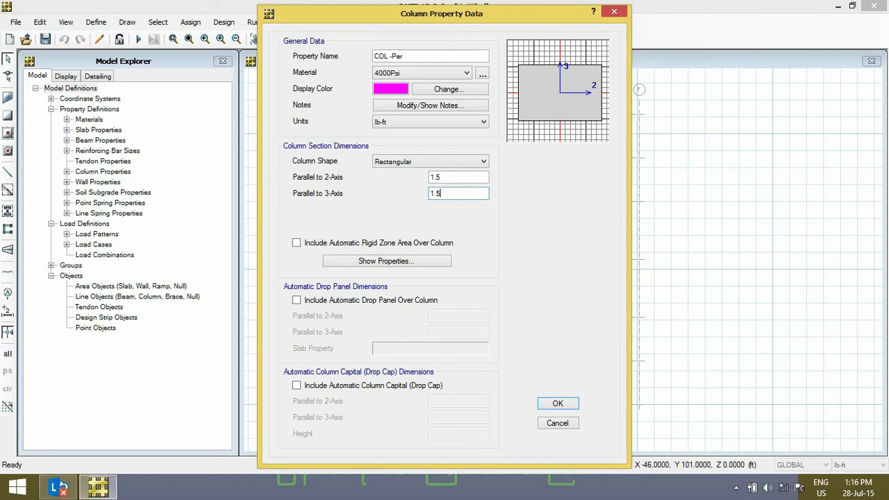
Include the automatic rigid zone area over COL -Per and accept the column properties
click(421, 242)
click(551, 406)
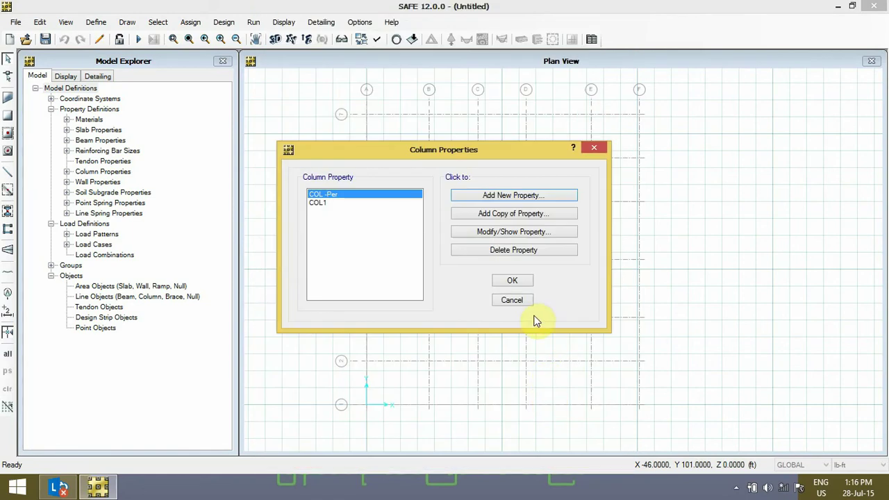
click(512, 280)
Modify the WALL1 wall property to a thickness of 1 ft with an automatic rigid zone area over the wall, and accept it
click(97, 22)
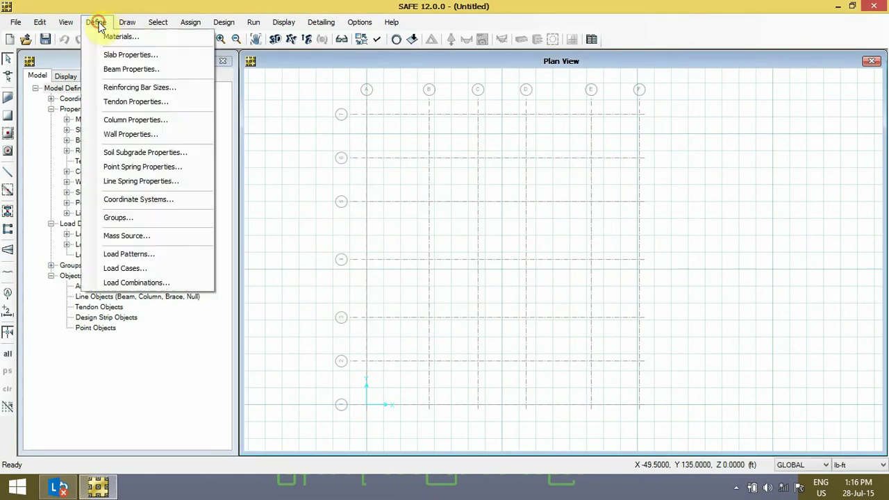
click(161, 137)
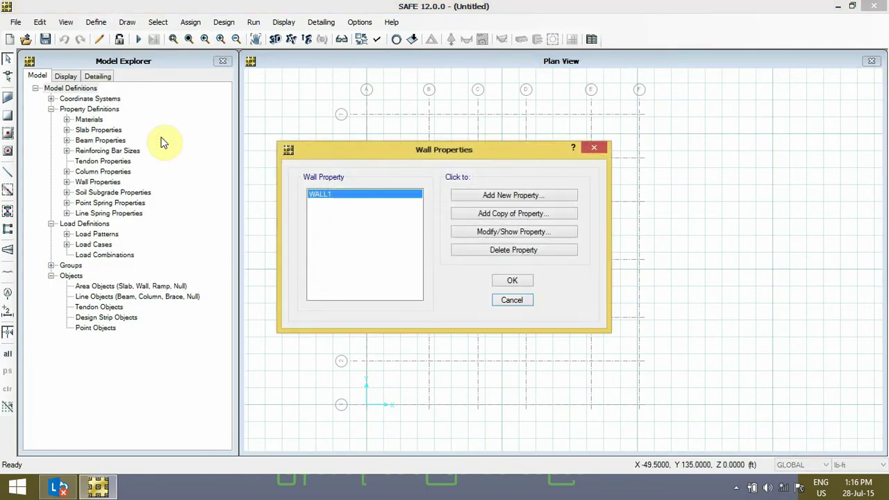
click(524, 236)
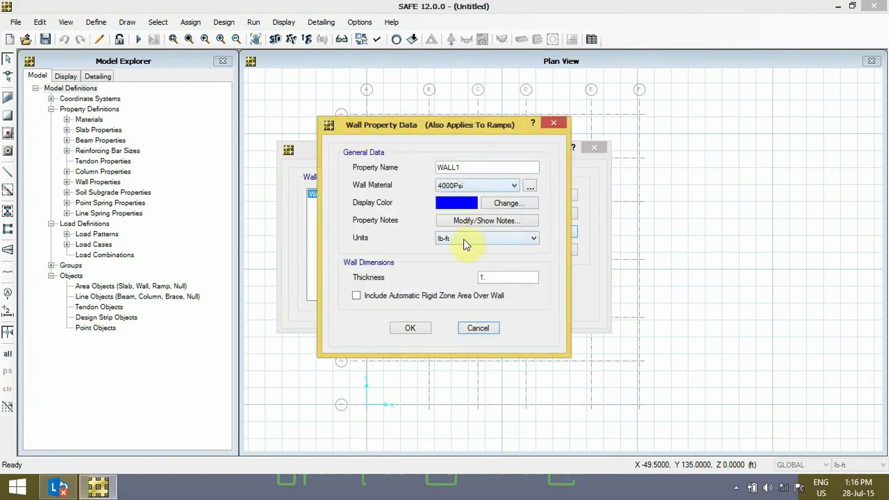
click(497, 278)
double_click(499, 277)
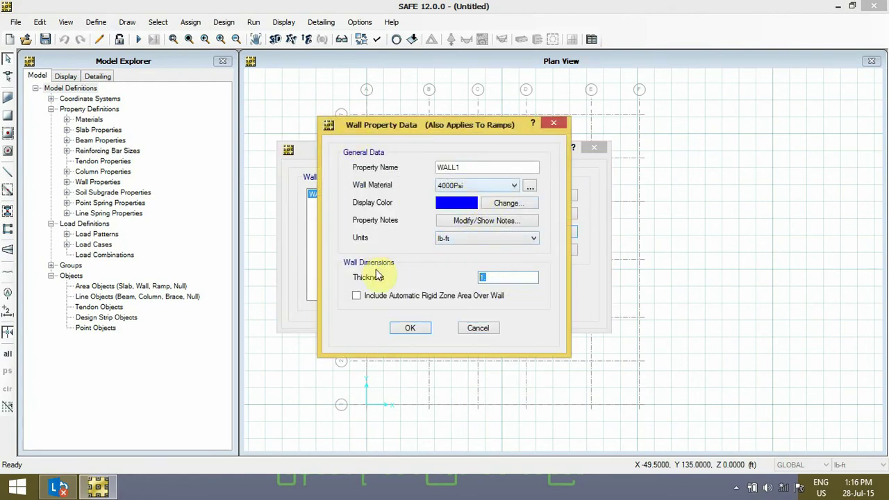
text(1)
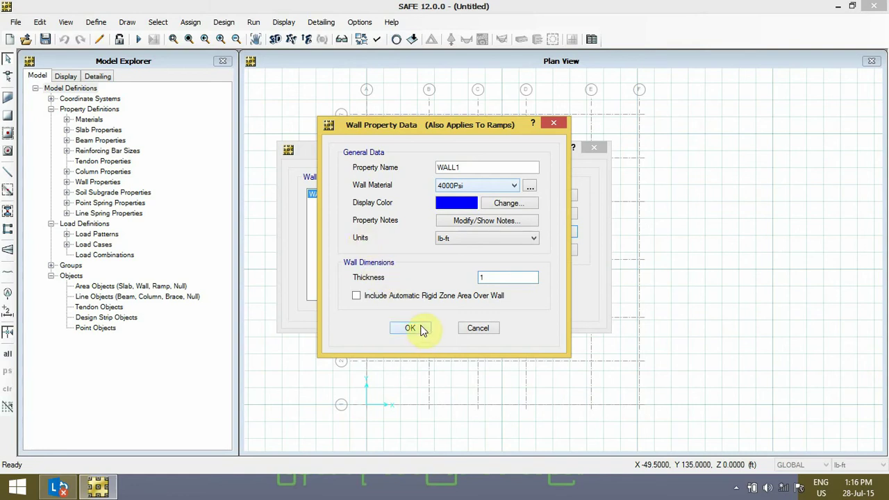
click(356, 295)
click(411, 329)
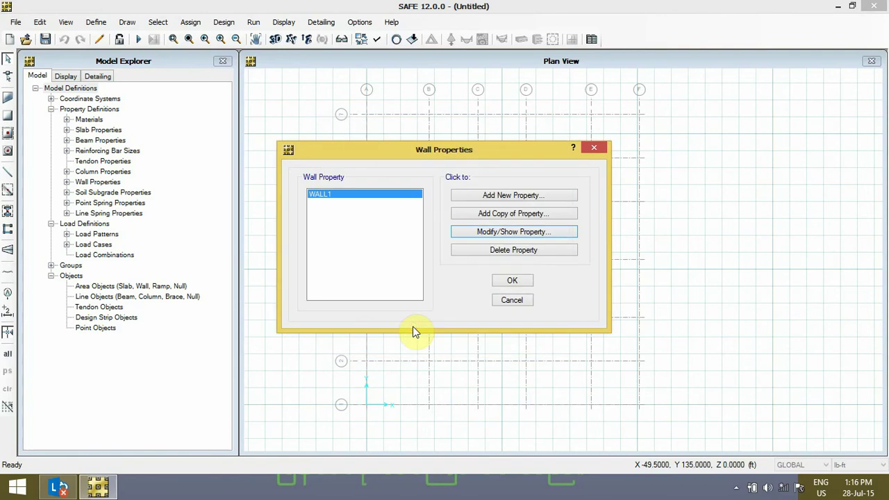
click(514, 282)
Review the load patterns defined in the model, with their types and self weight multipliers, and accept them
click(95, 23)
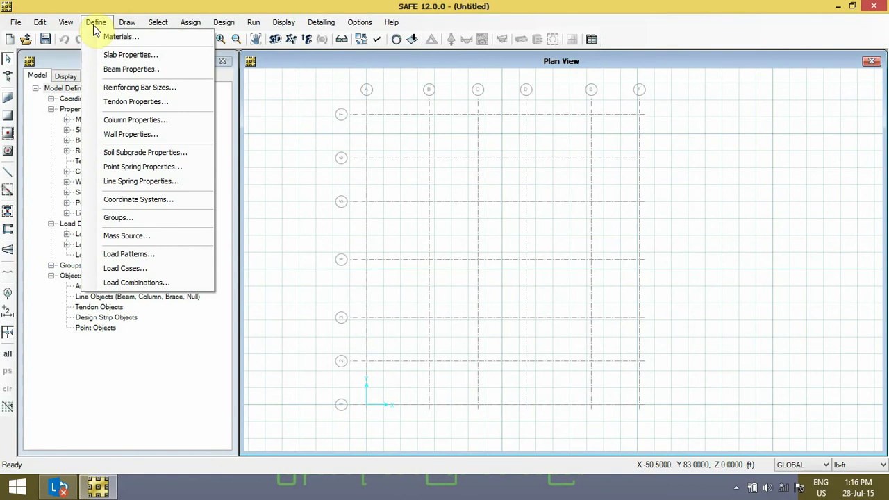
click(143, 256)
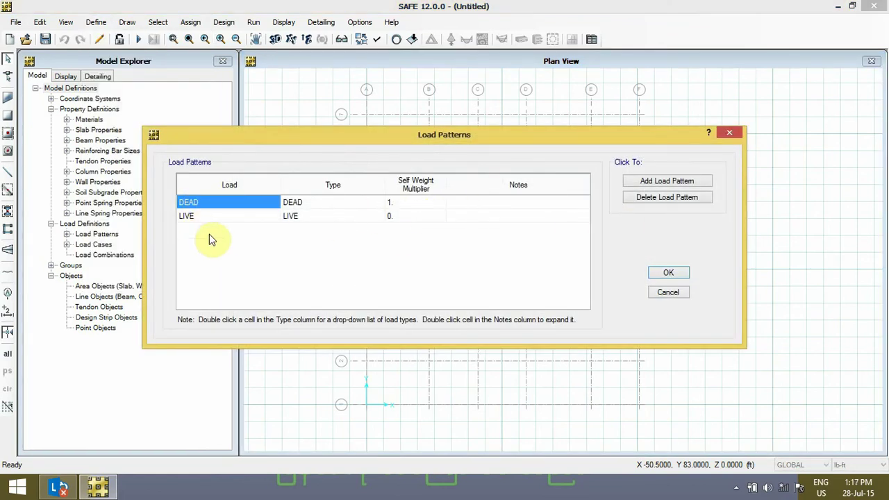
click(669, 273)
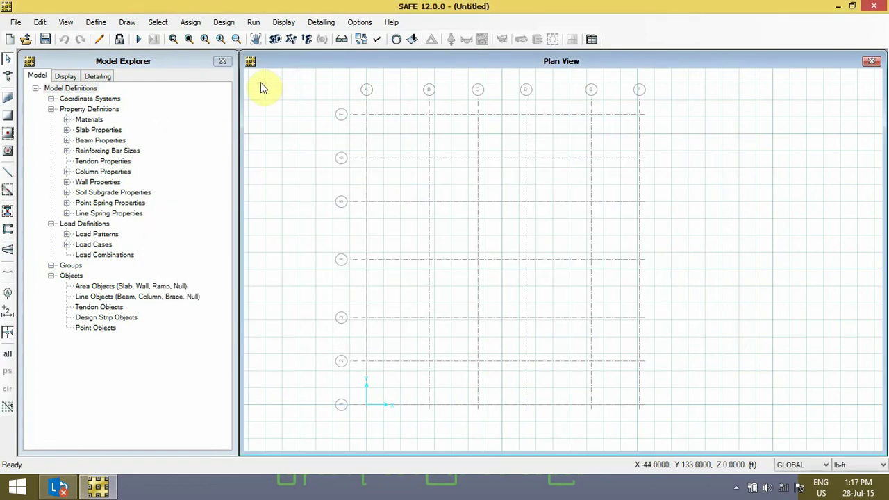
Review the model's load cases, including the settings and applied loads of the DEAD case, and accept them
click(101, 23)
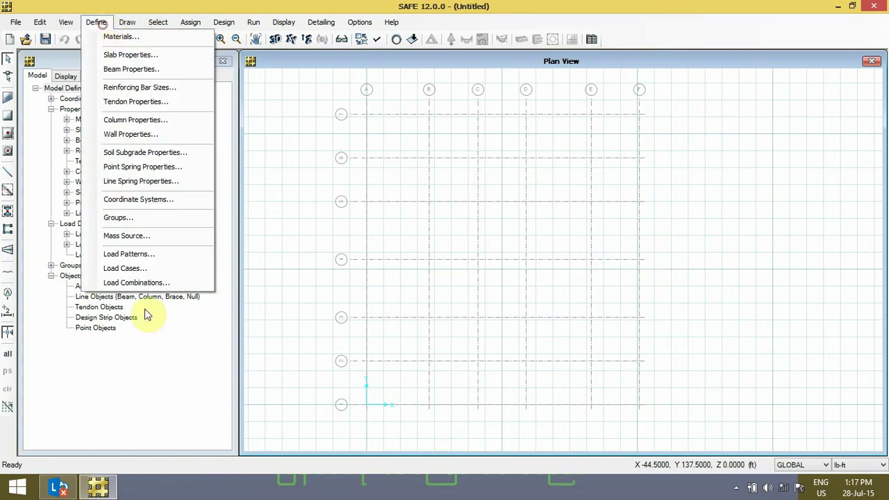
click(163, 268)
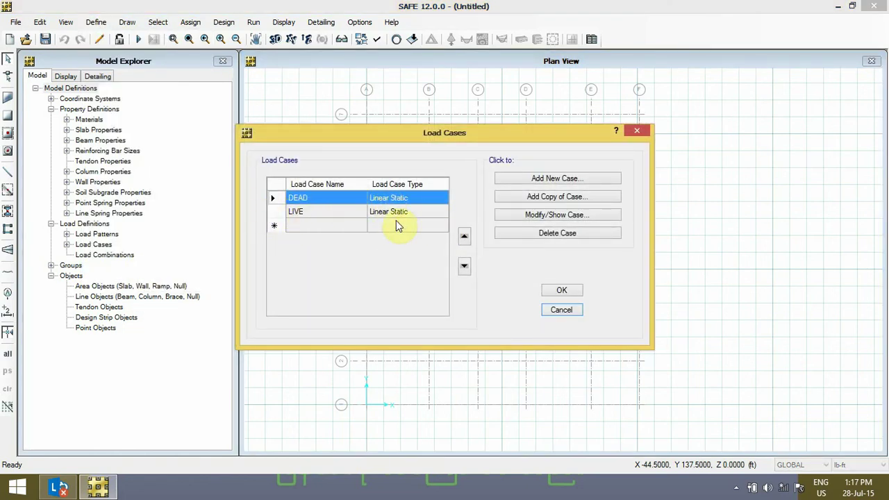
click(547, 216)
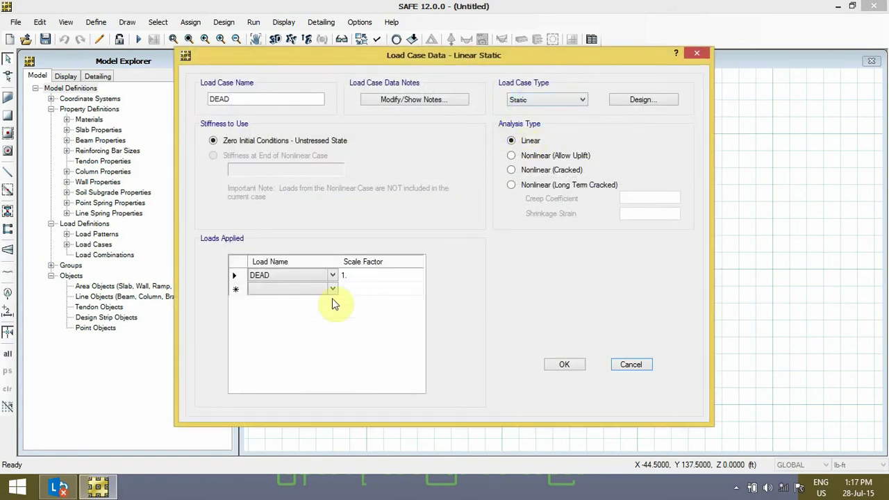
click(578, 366)
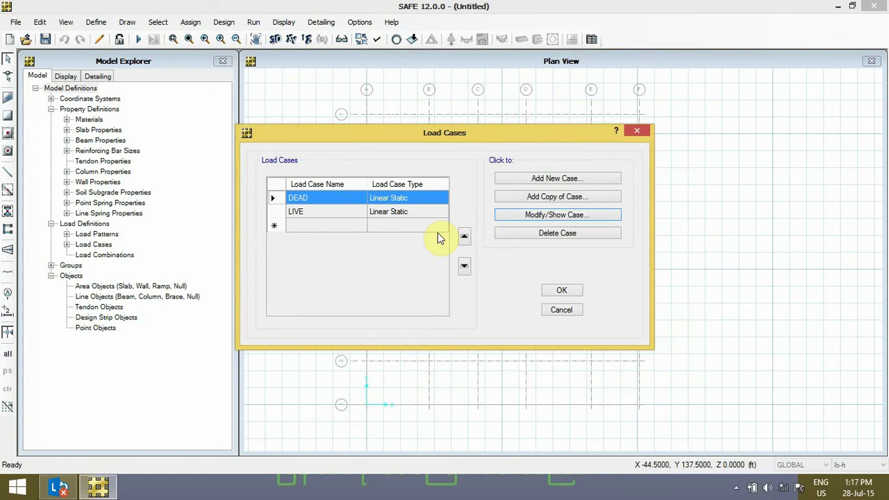
click(568, 291)
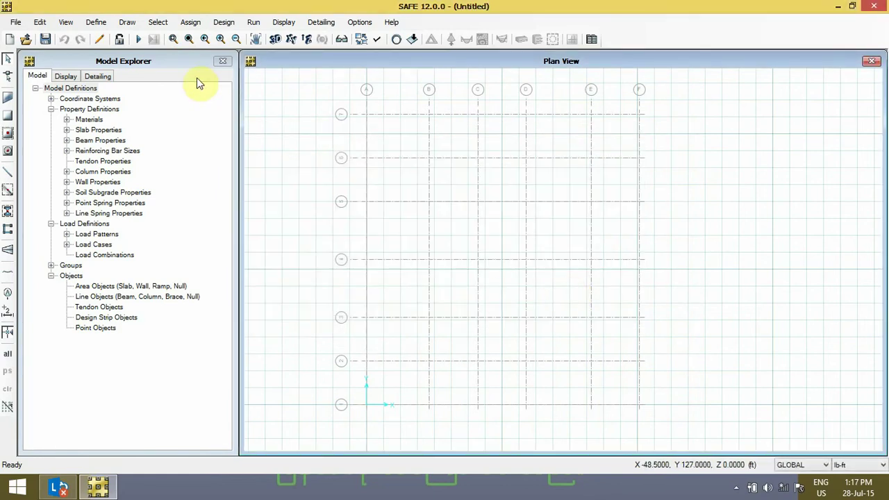
Turn off Intelligent Snaps in the snap options, keeping snapping to points and grid intersections, and accept
click(129, 23)
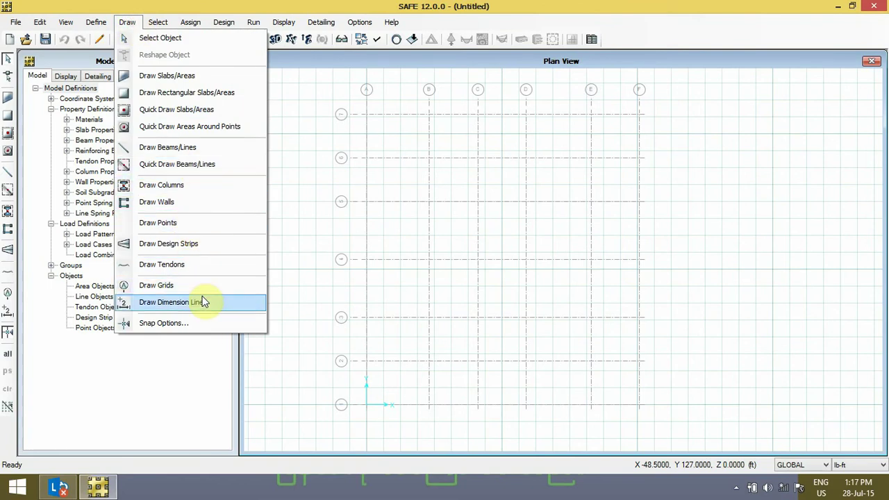
click(204, 324)
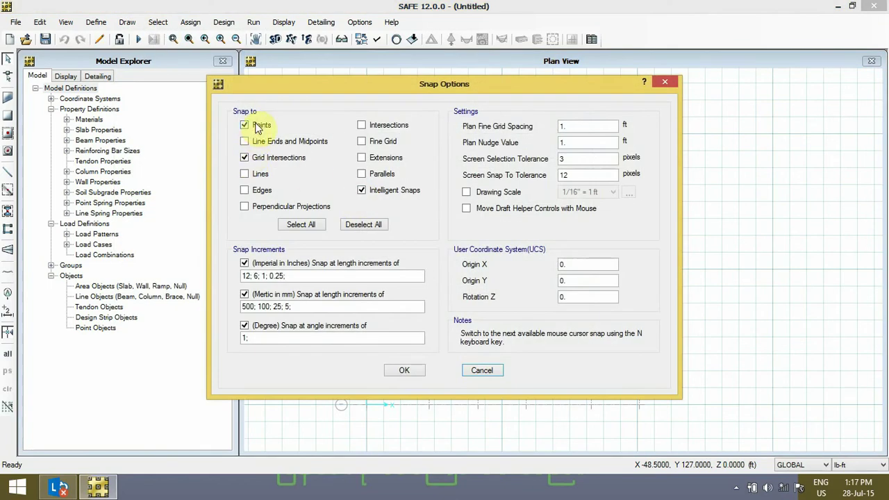
click(402, 190)
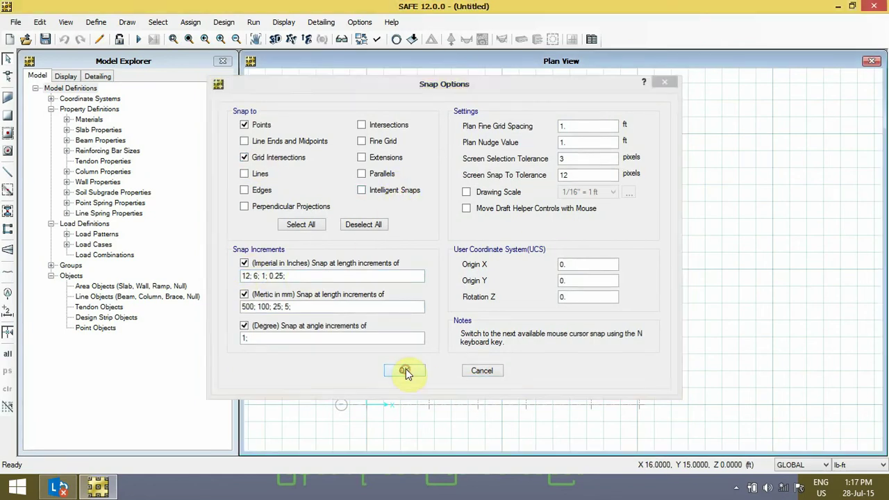
click(406, 371)
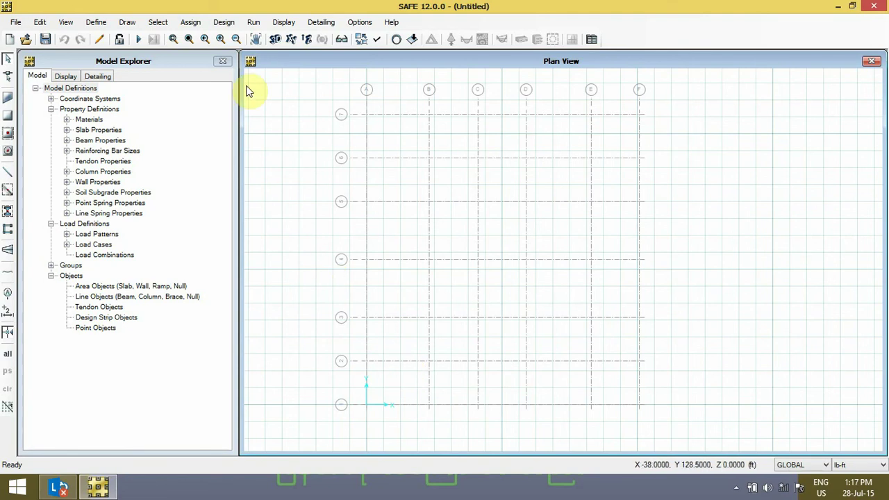
Start drawing a slab area of object type Slab with property SLAB1 and straight line edges
click(127, 23)
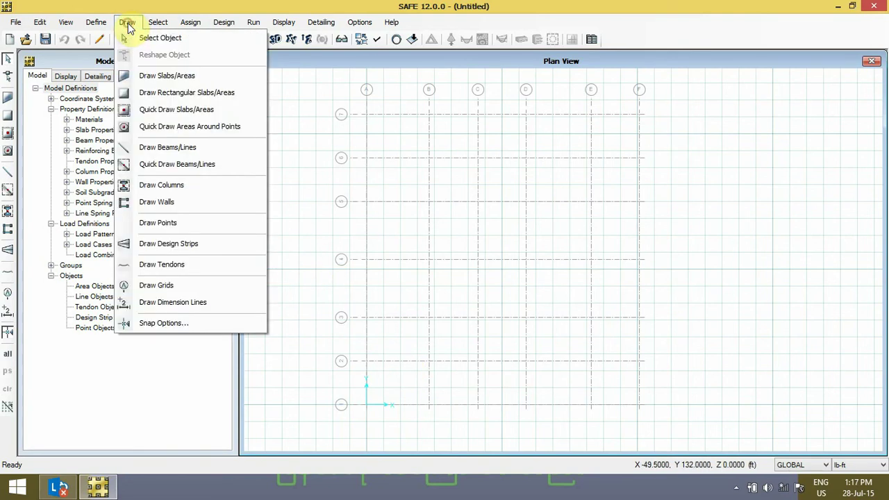
click(175, 77)
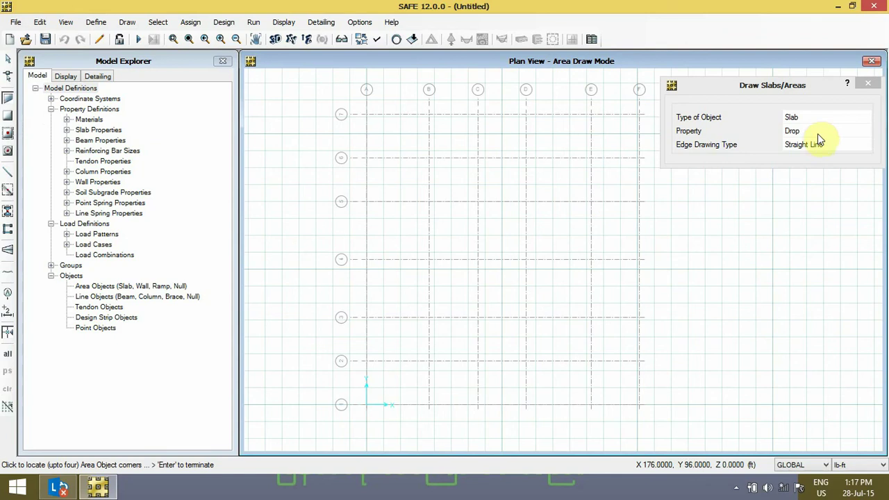
mouse_move(798, 85)
mouse_down()
mouse_move(370, 261)
mouse_move(201, 312)
mouse_up()
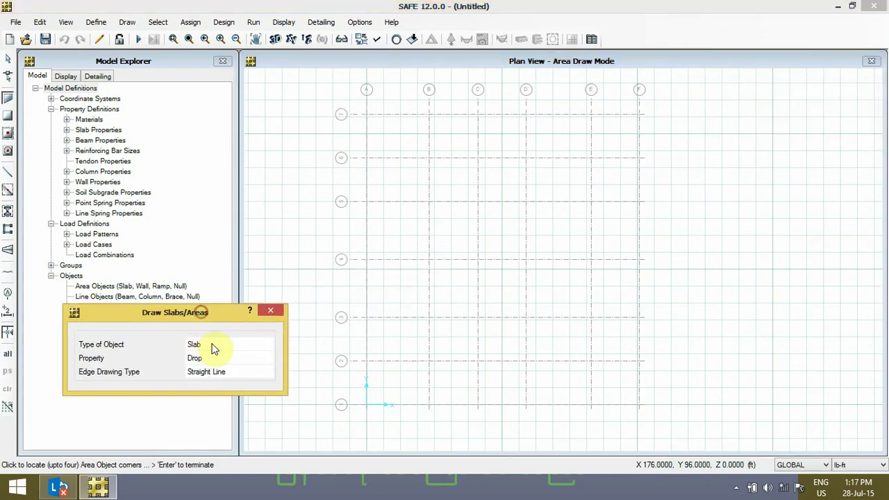
click(213, 347)
click(215, 348)
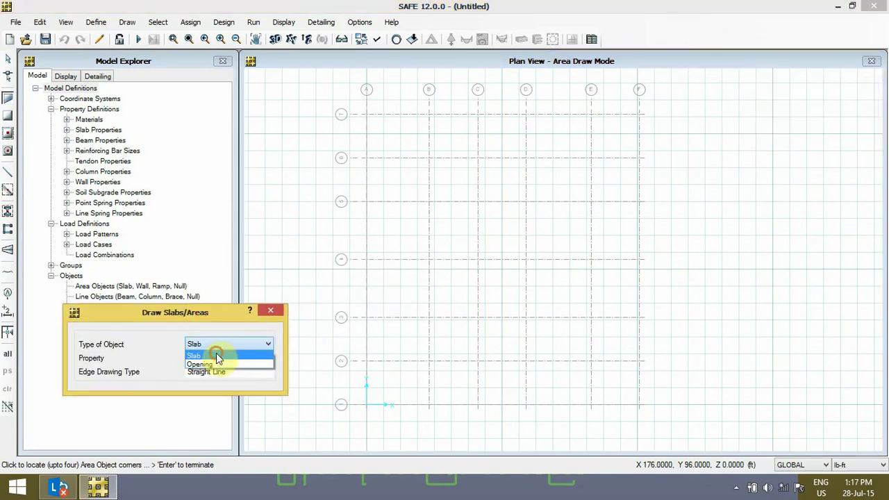
click(216, 356)
click(218, 358)
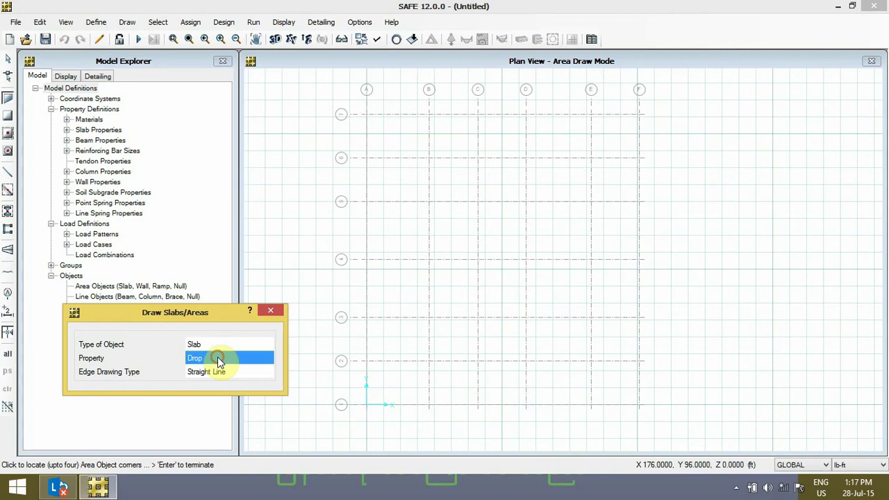
click(218, 359)
click(222, 386)
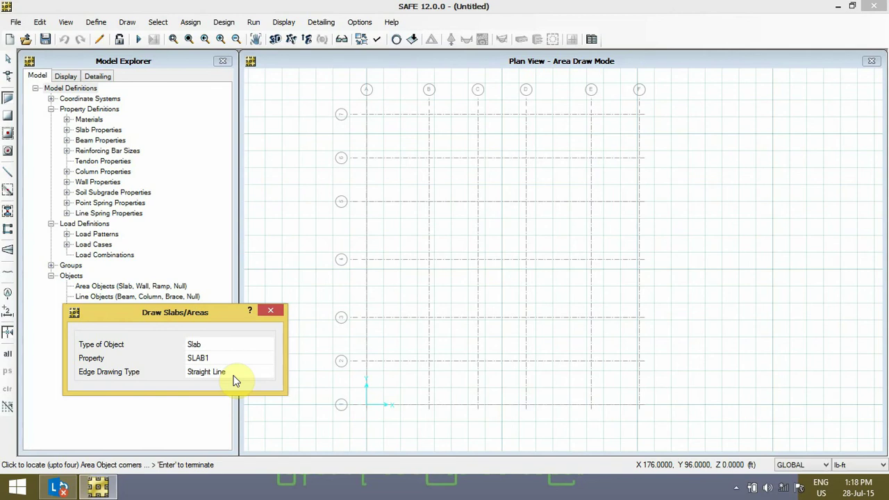
Draw the L-shaped slab outline through grid points A7, F7, F1, D1, D3 and A3, and finish the area
middle_drag(478, 256, 457, 251)
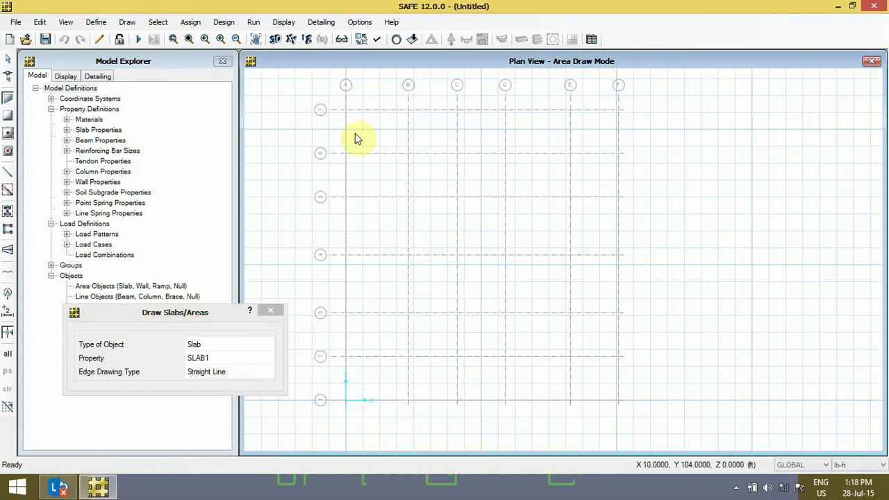
scroll(348, 107, up, 2)
scroll(352, 132, down, 3)
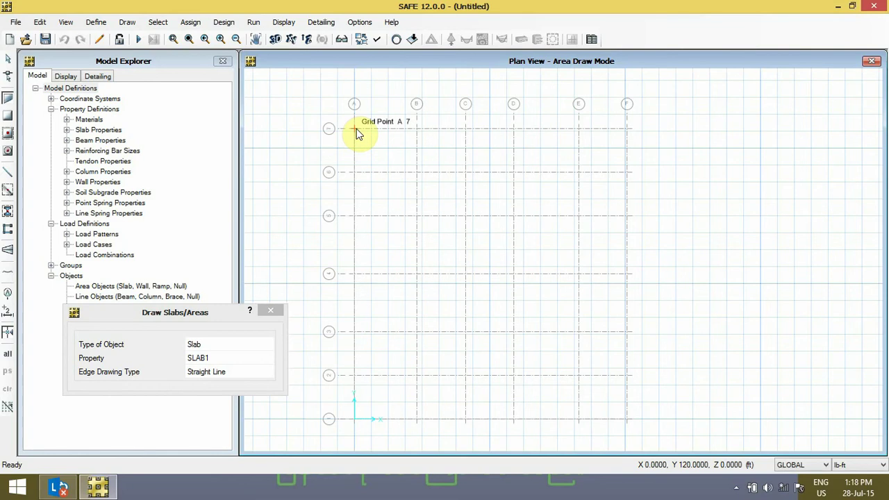
click(355, 132)
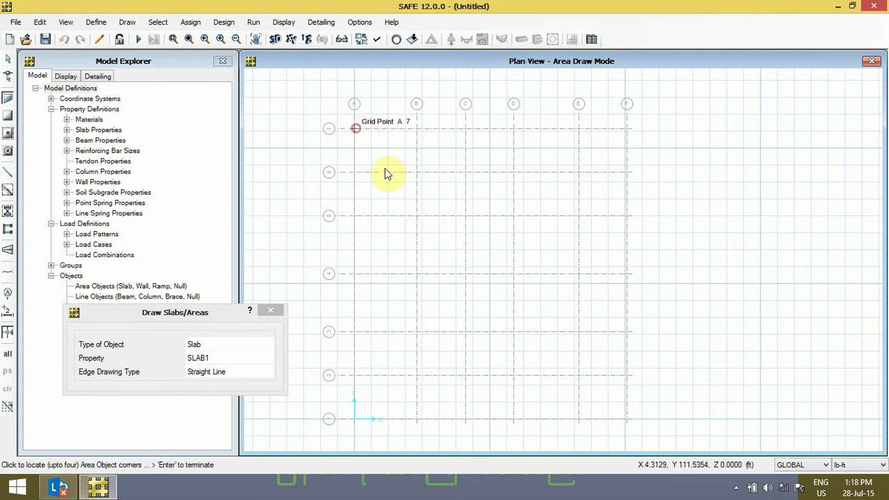
click(627, 135)
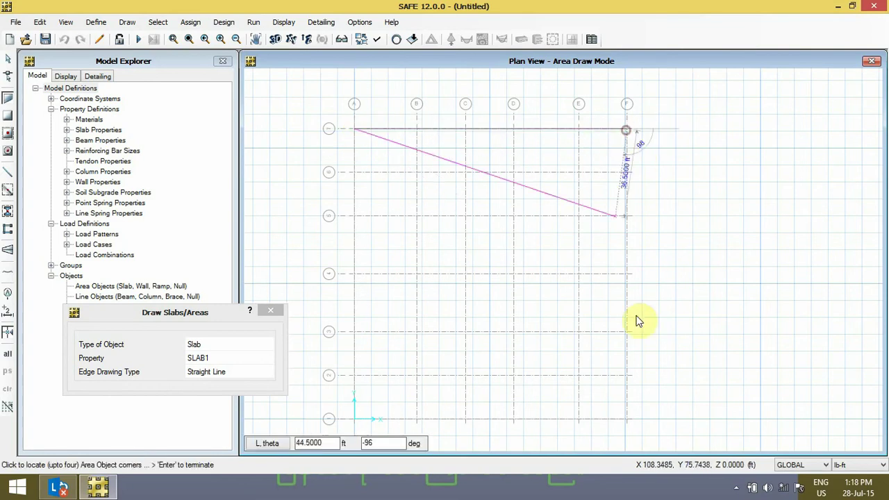
click(626, 420)
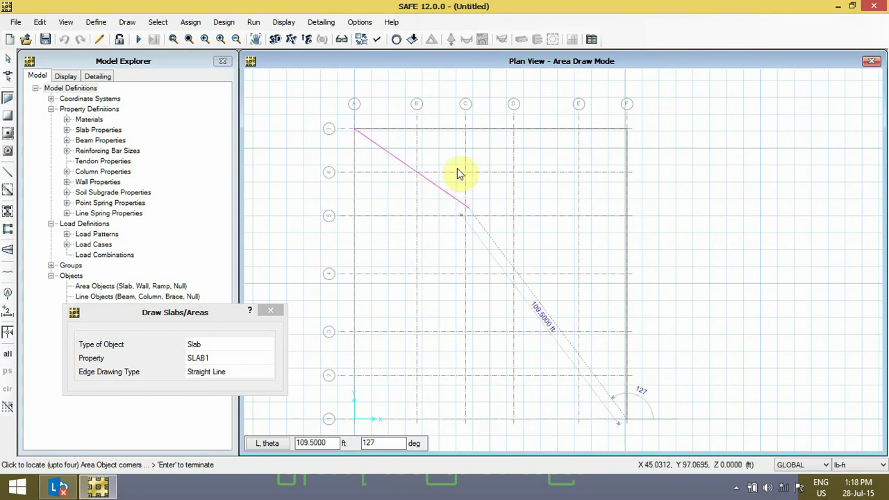
click(515, 422)
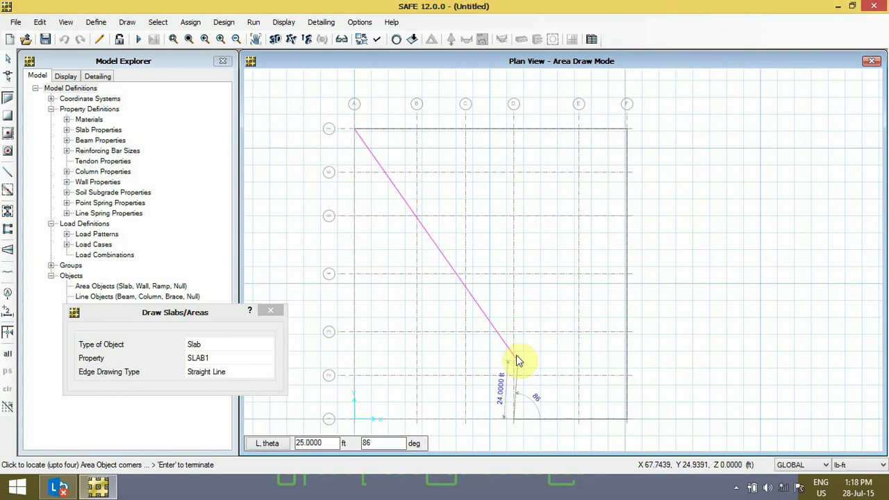
click(515, 333)
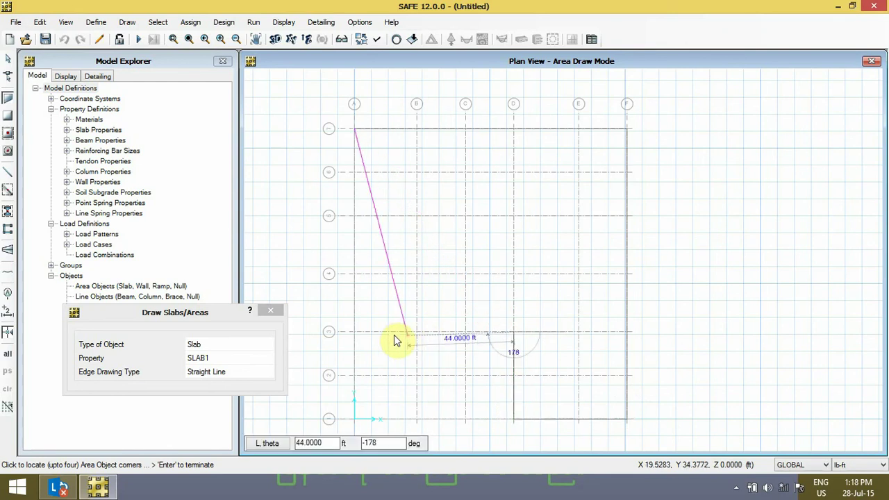
click(356, 333)
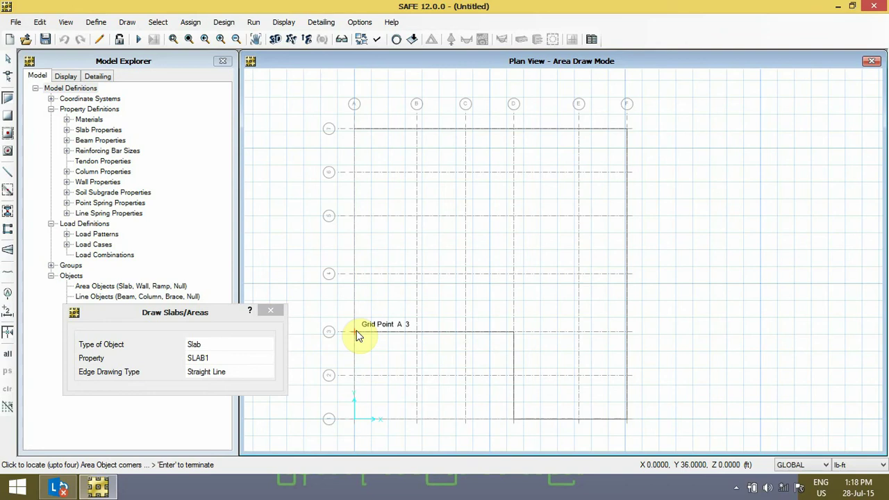
key(Return)
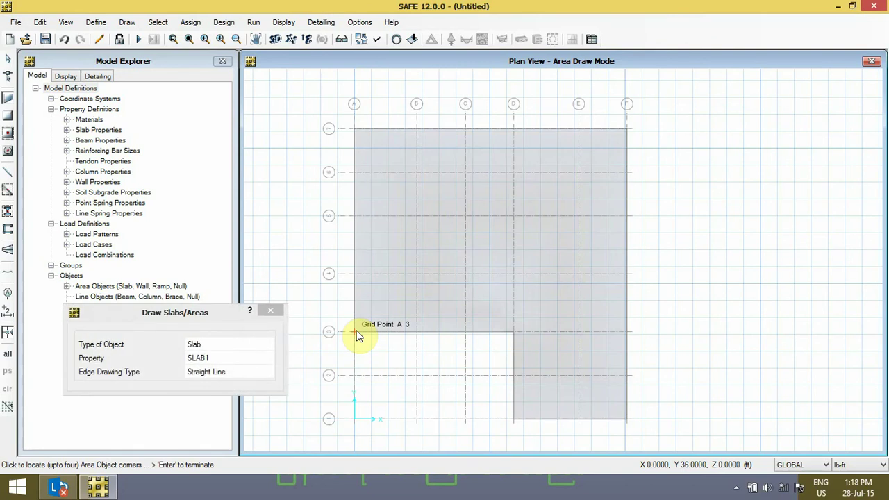
Leave the area drawing mode, select the slab and expand it outward with an offset of 9"
click(39, 23)
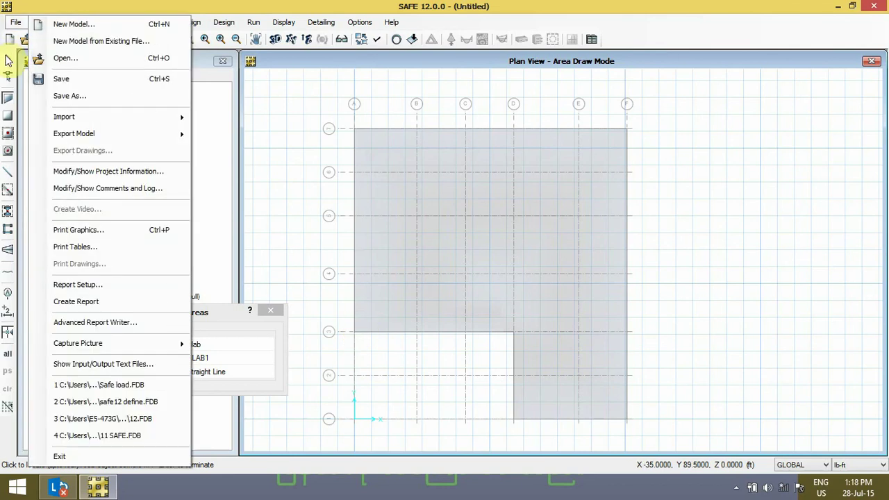
click(8, 60)
click(484, 193)
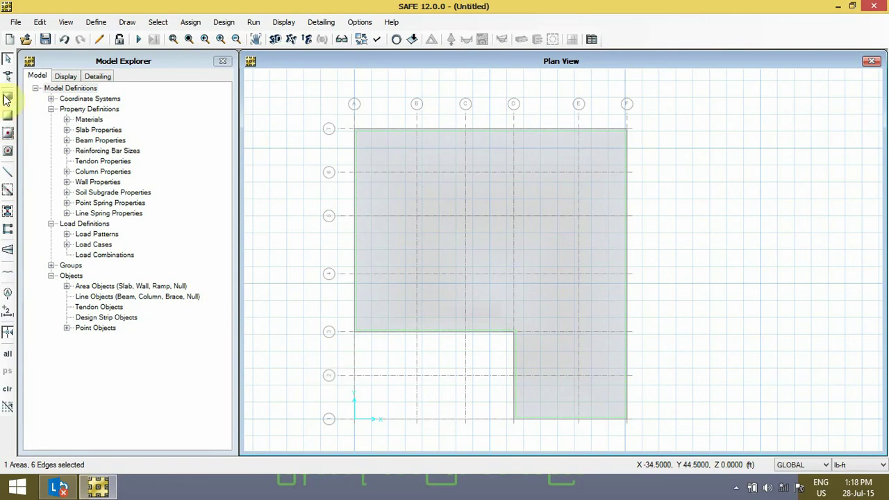
click(40, 22)
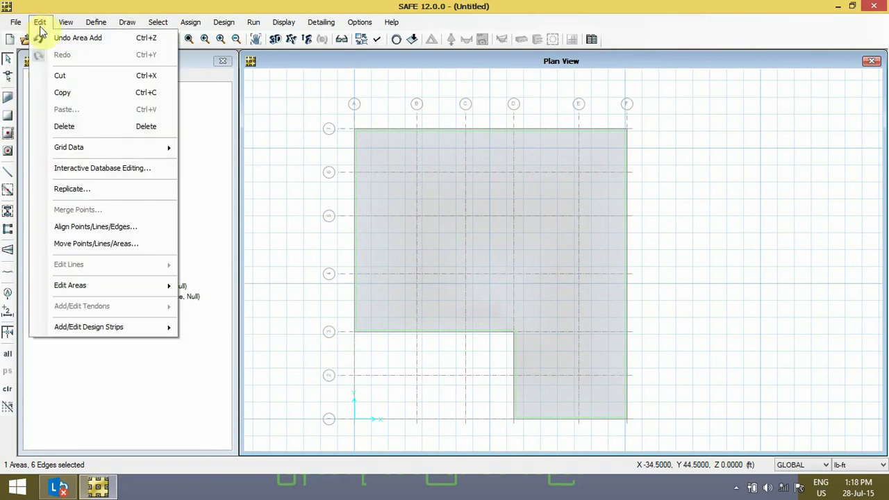
click(97, 286)
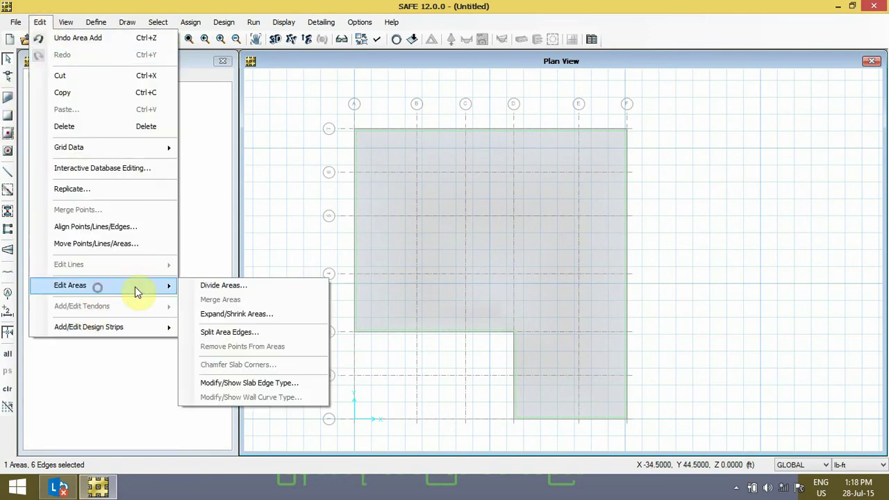
click(250, 314)
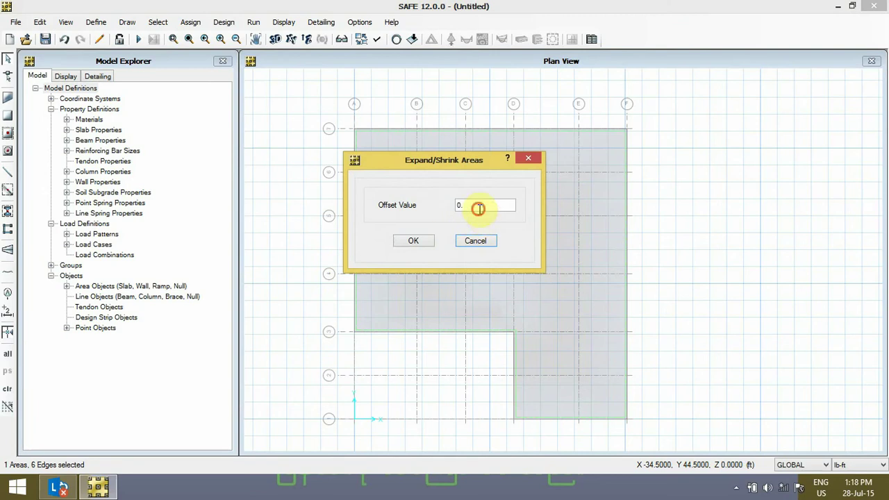
double_click(477, 206)
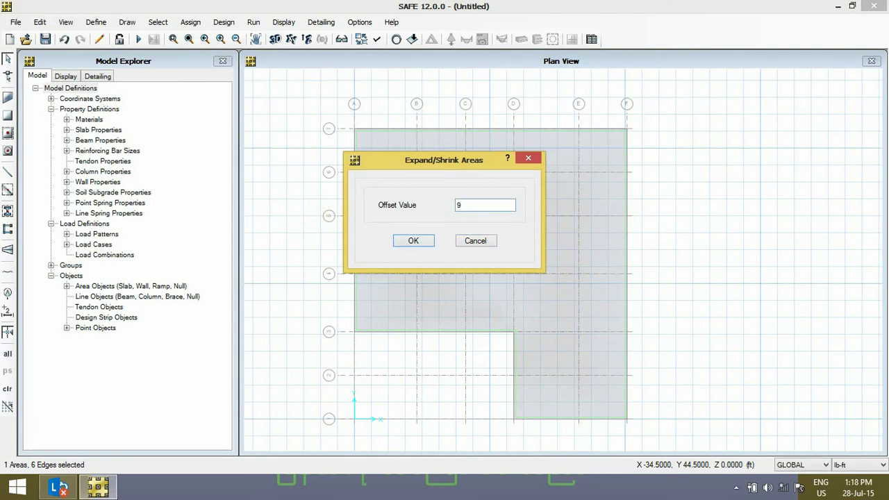
text(9")
click(413, 241)
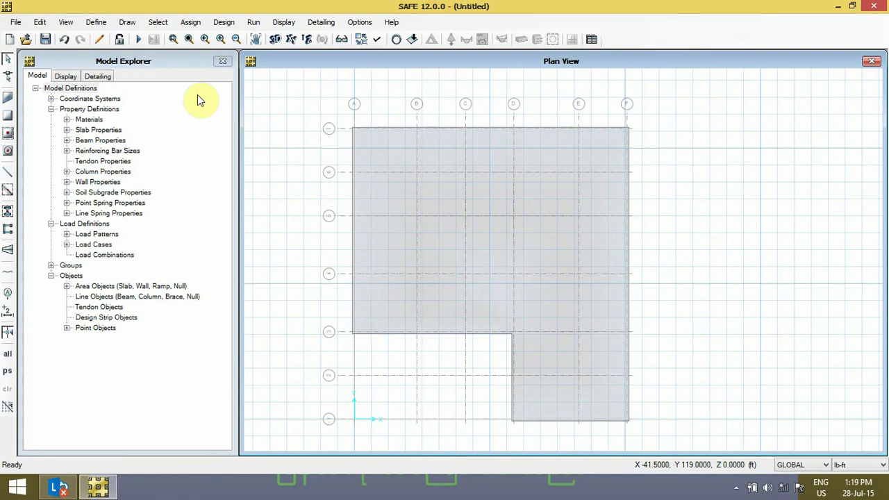
Draw columns with property below COL1 at all grid intersections within A6 to E3 and within D2 to E1
click(127, 21)
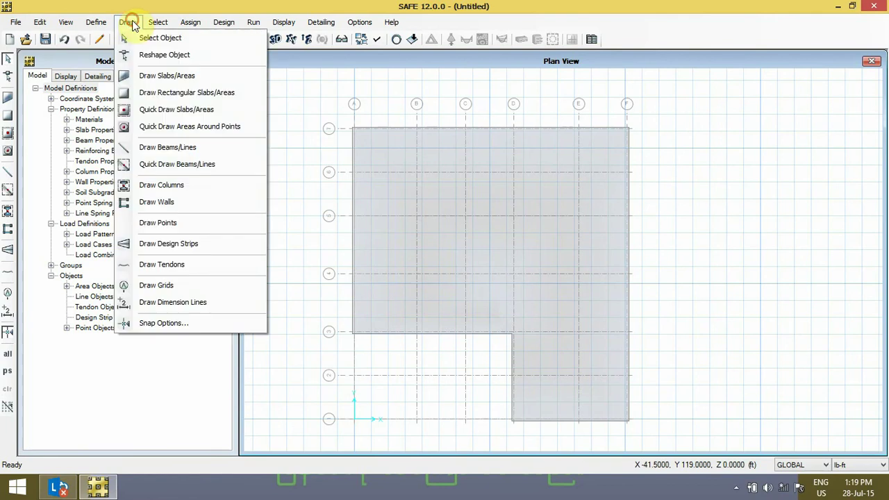
click(185, 187)
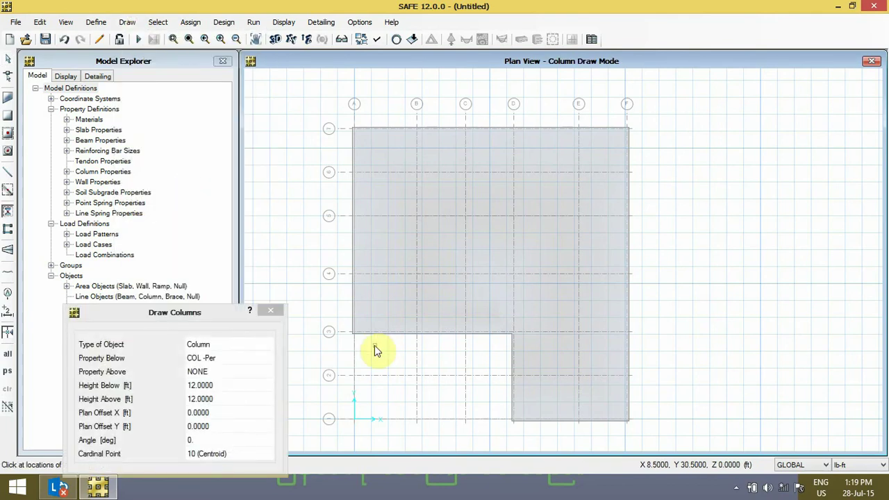
click(219, 357)
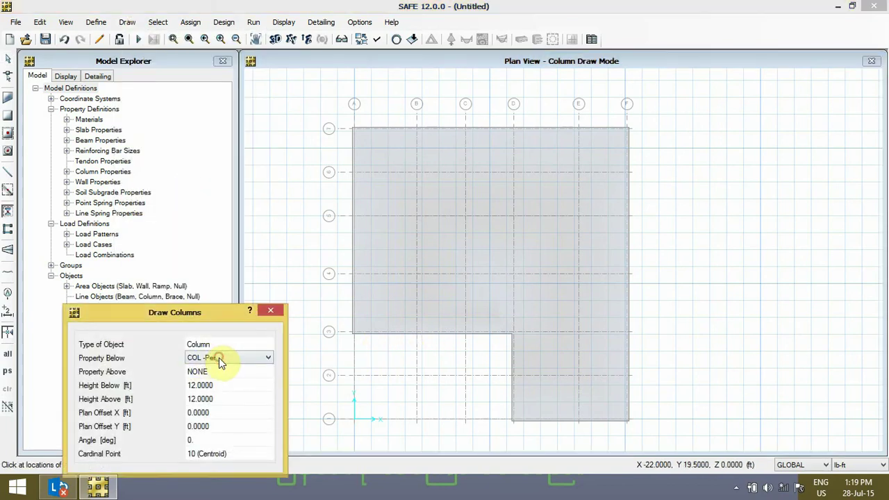
click(219, 357)
click(232, 377)
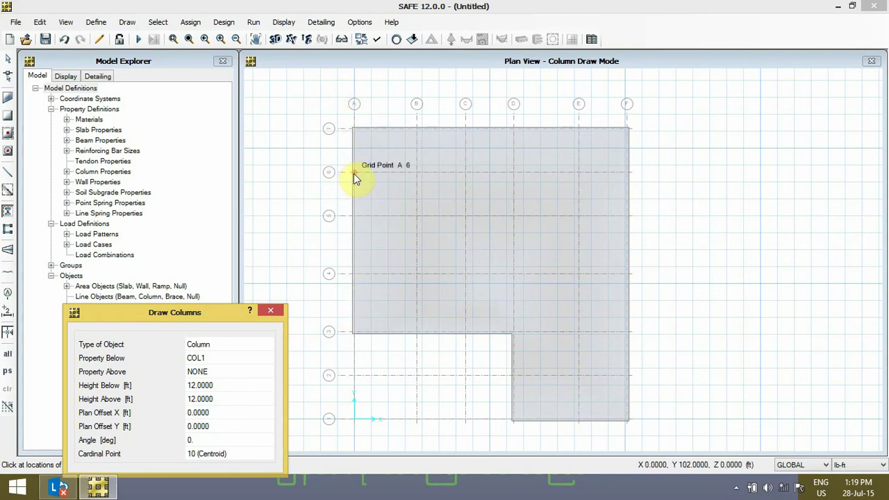
mouse_move(354, 173)
mouse_down()
mouse_move(434, 280)
mouse_move(577, 332)
mouse_up()
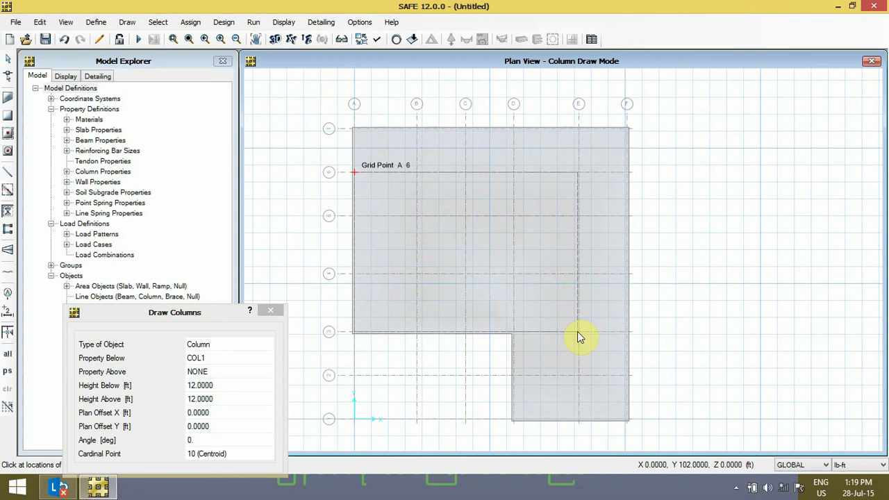
drag(577, 331, 577, 331)
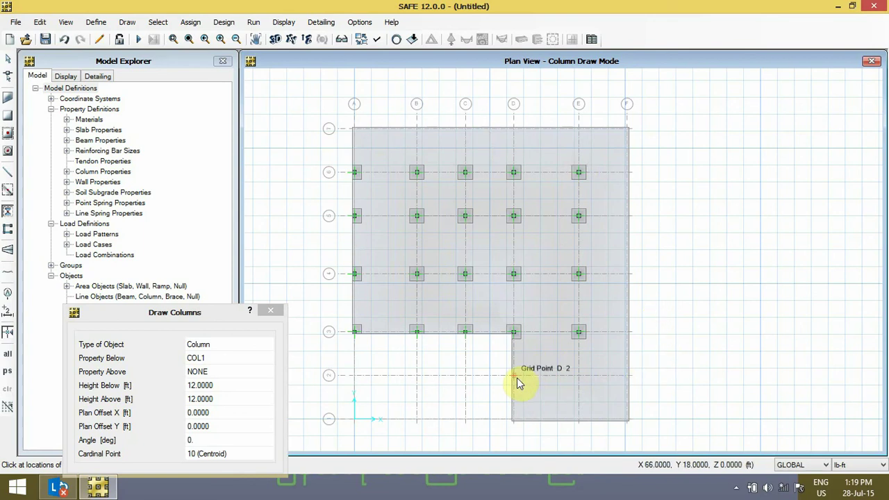
drag(512, 375, 580, 425)
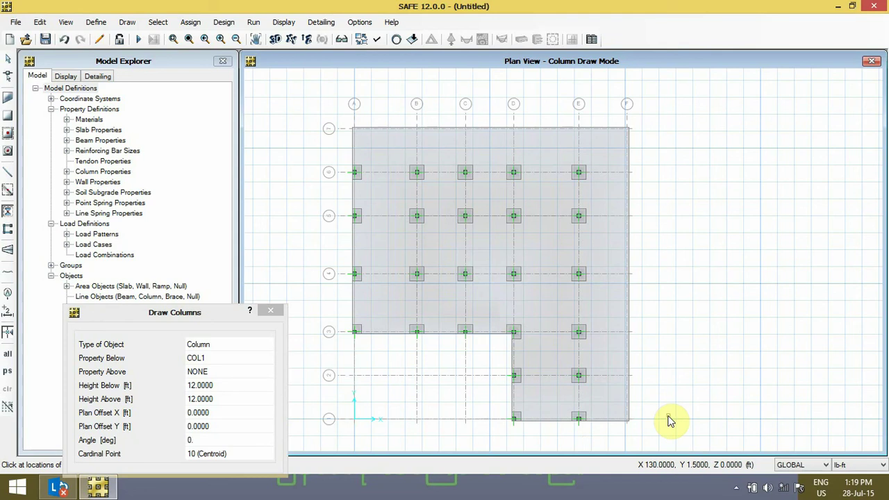
Switch the column property below to COL -Per and place columns along grid line 7 at A, B, C, D, E and F
click(207, 363)
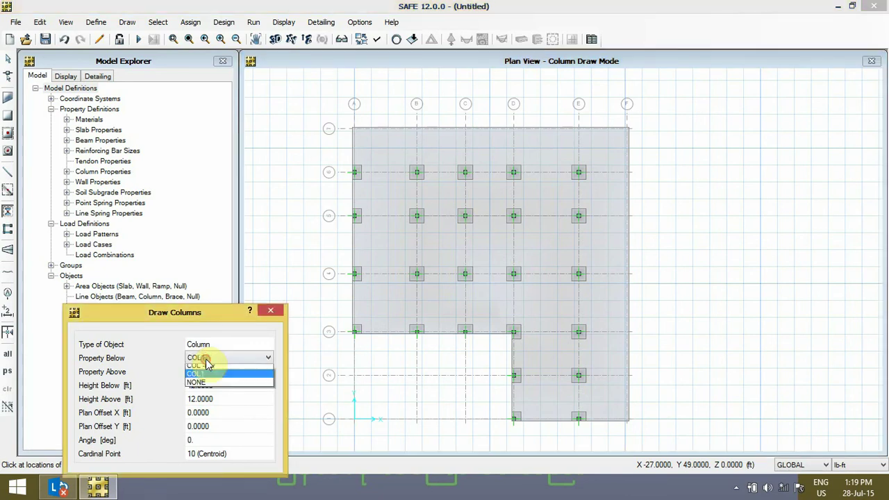
click(215, 372)
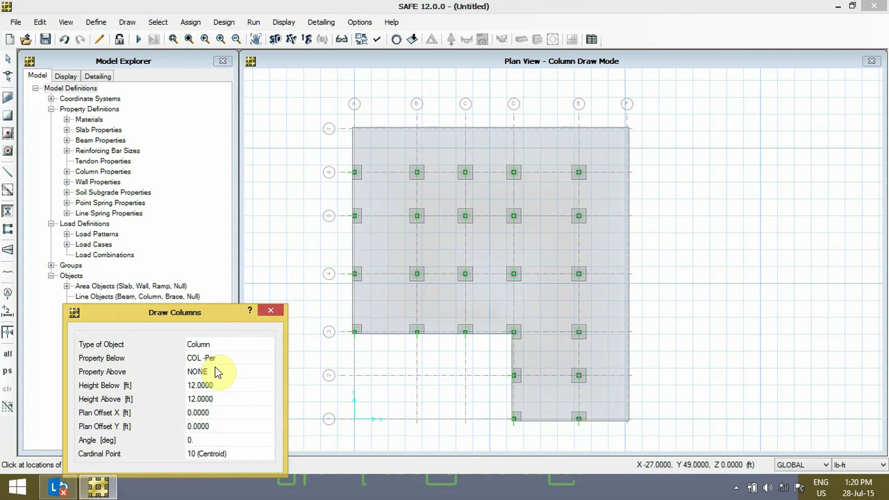
click(355, 129)
click(416, 129)
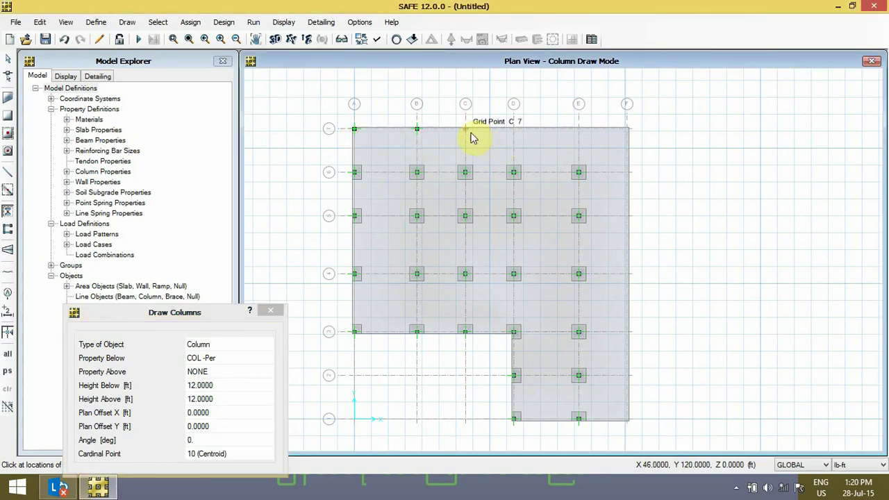
click(465, 130)
click(513, 131)
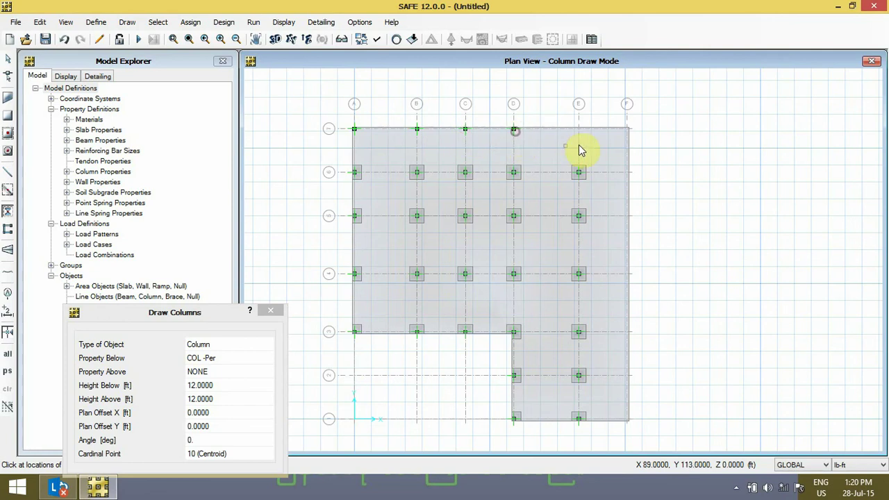
click(579, 130)
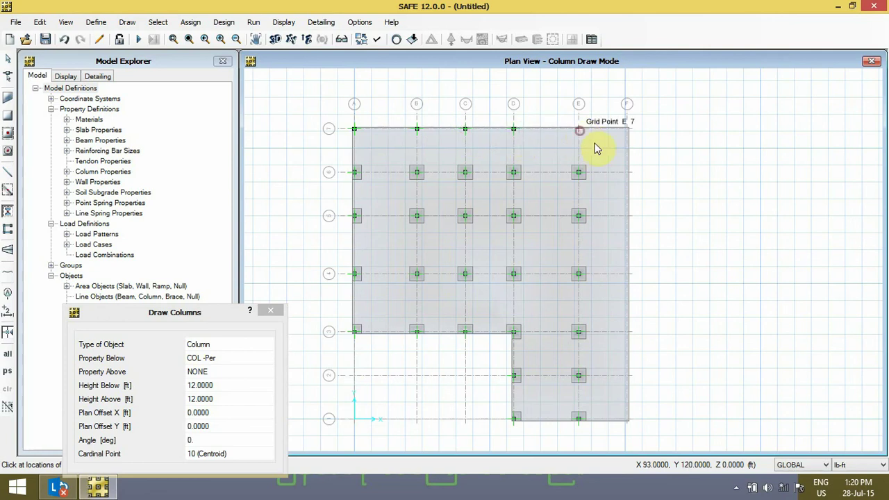
click(627, 130)
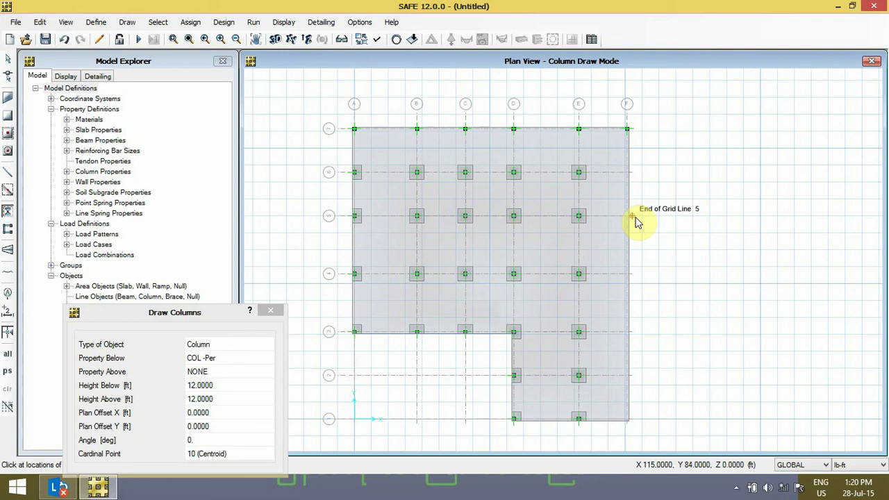
Place COL -Per columns along grid line F at grid lines 6, 5, 4, 3, 2 and 1, and leave the column drawing mode
click(627, 172)
click(628, 216)
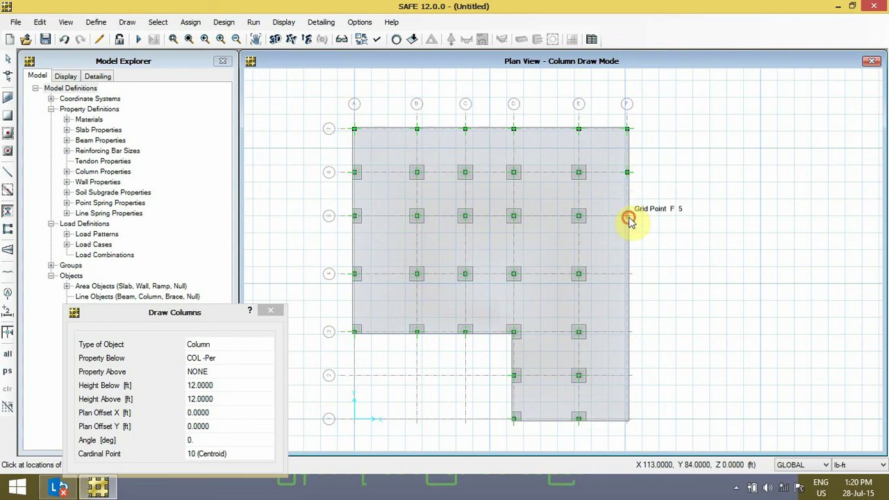
click(627, 275)
click(627, 331)
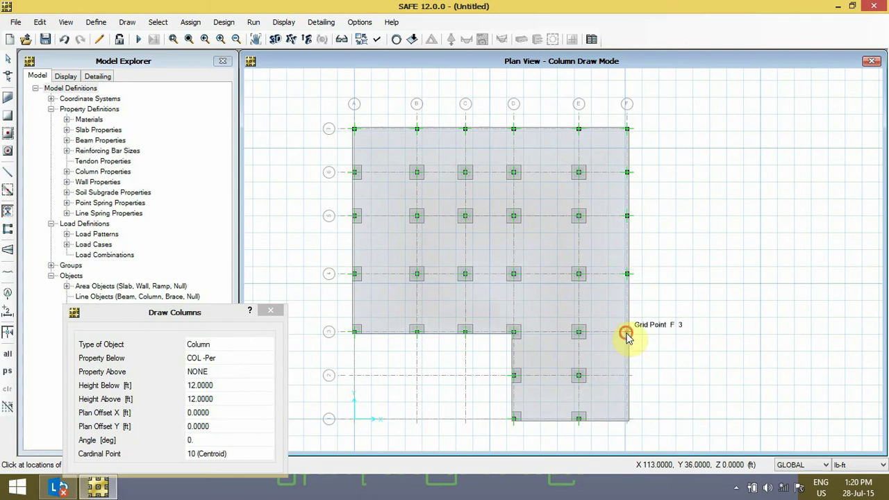
click(626, 376)
click(627, 419)
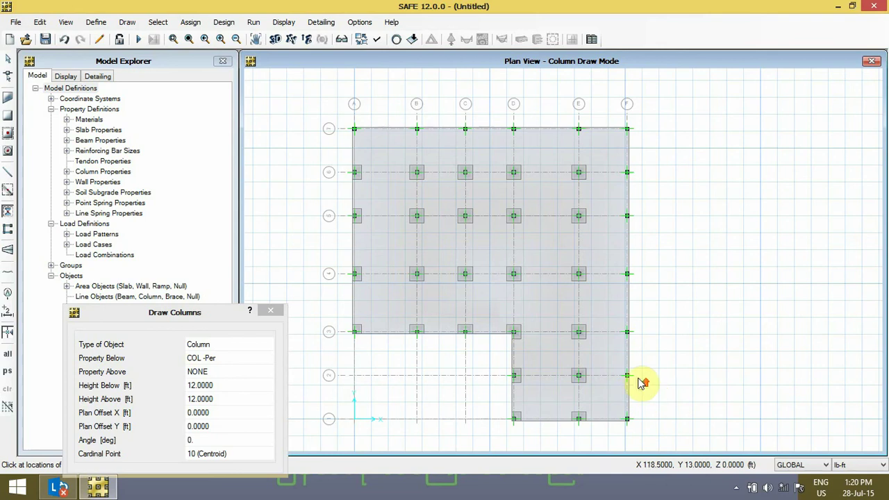
scroll(638, 377, up, 3)
scroll(634, 347, down, 4)
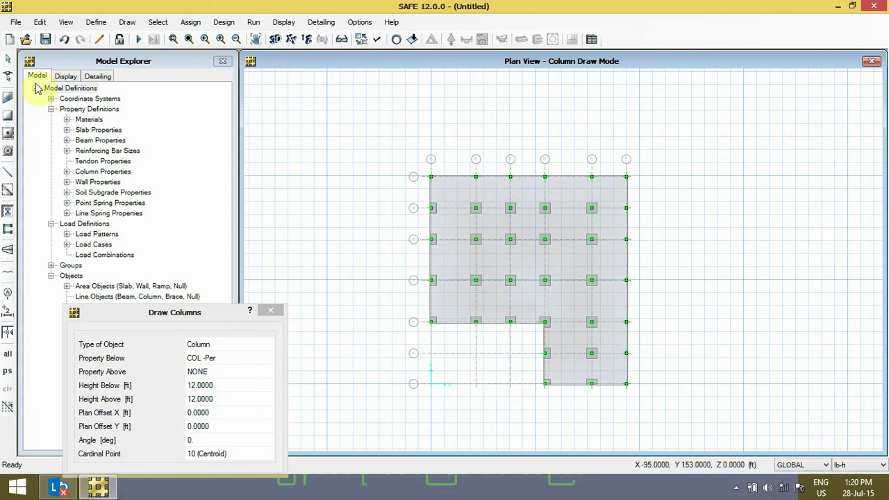
click(8, 61)
Delete the four columns and their drop panels at grid points C6, D6, C5 and D5
middle_drag(520, 299, 516, 351)
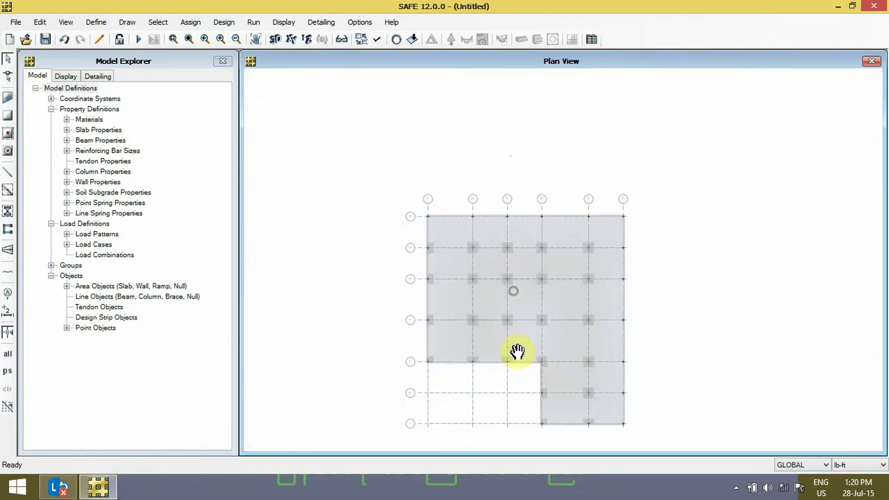
scroll(549, 333, up, 3)
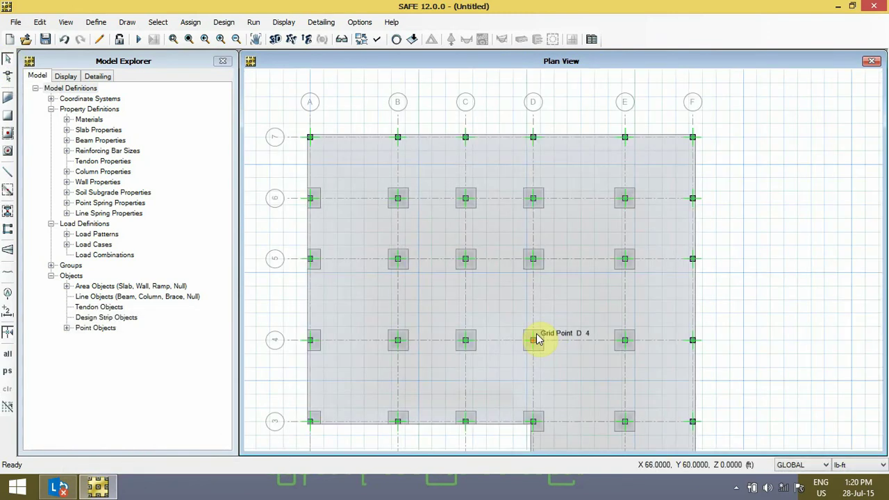
middle_drag(507, 282, 528, 282)
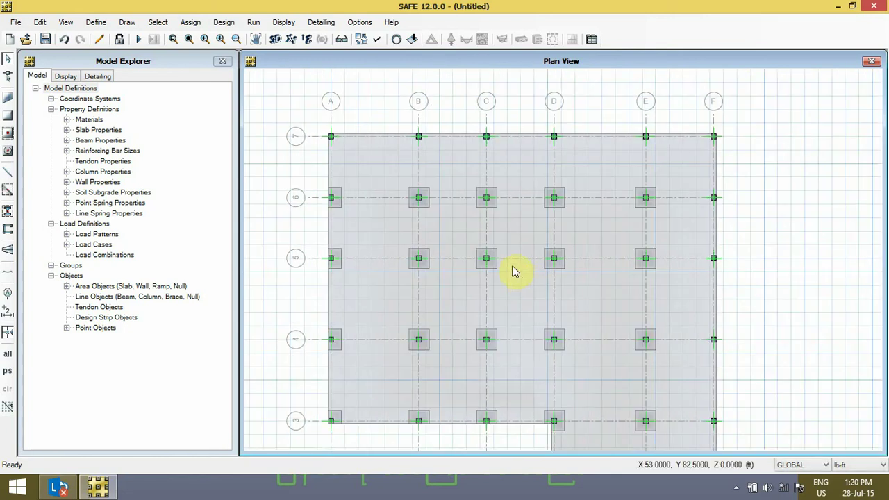
drag(469, 182, 569, 282)
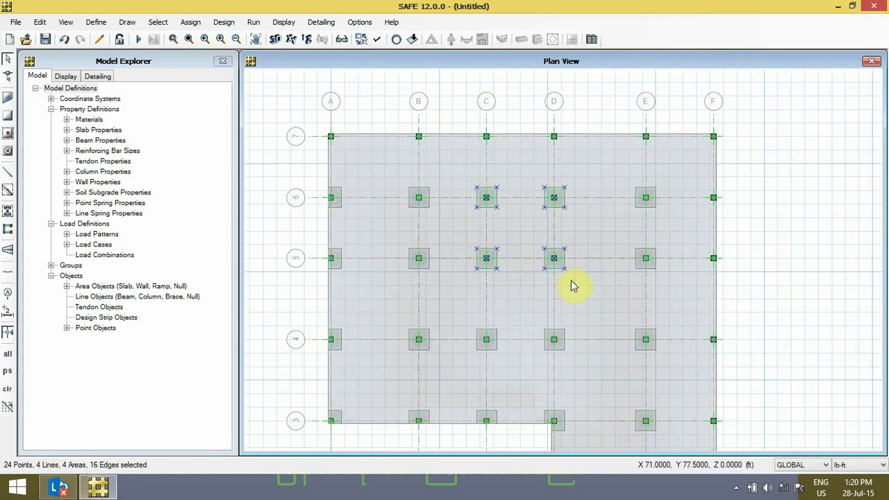
key(Delete)
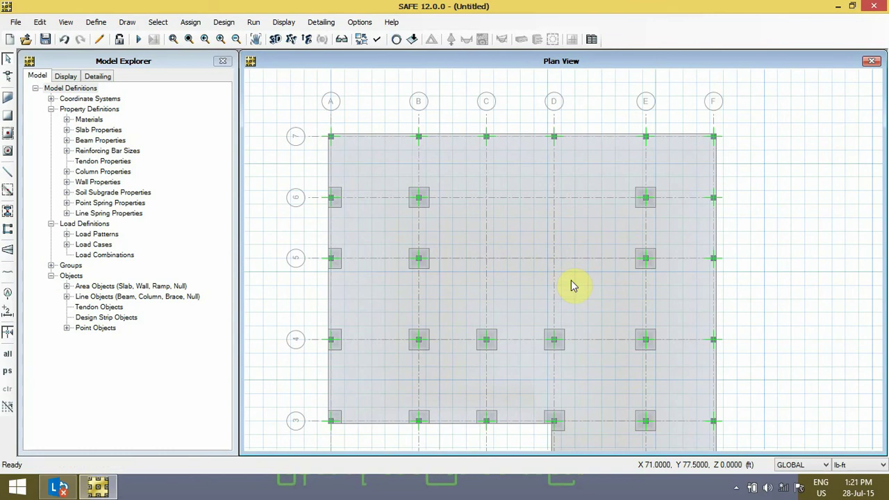
Draw a straight WALL1 wall about 30 ft long on grid line C, from grid point C6 towards grid line 4
click(127, 21)
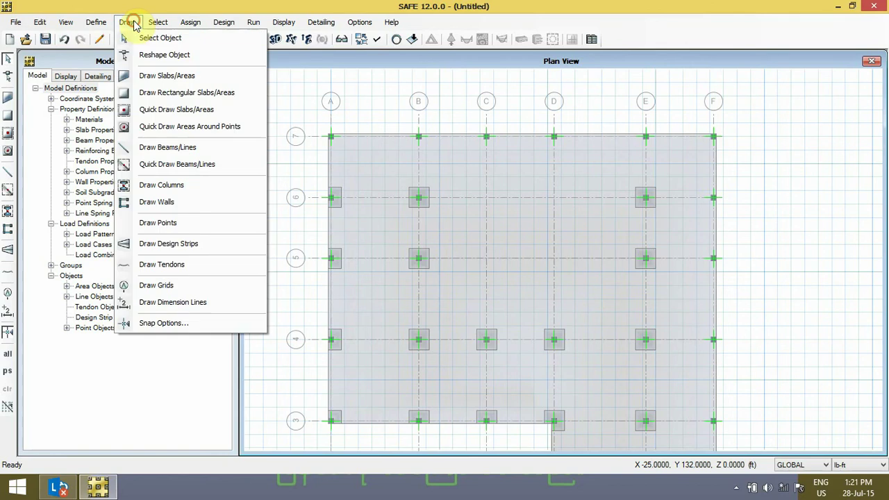
click(186, 207)
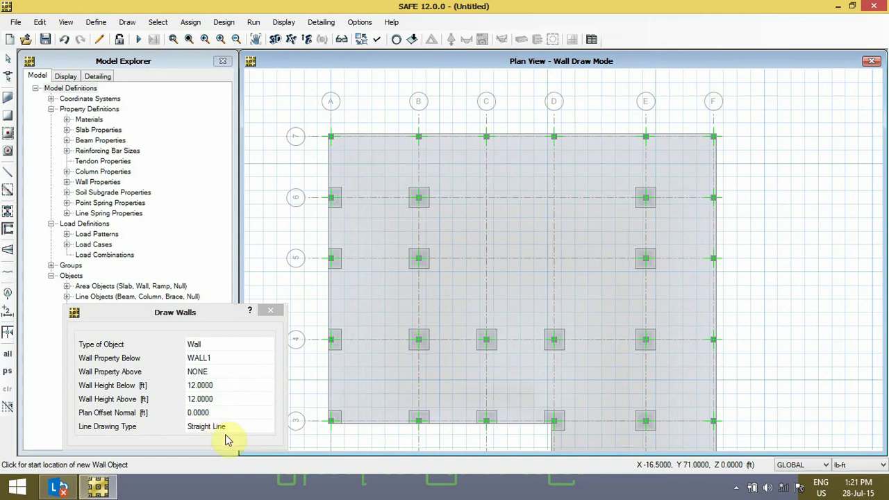
click(485, 200)
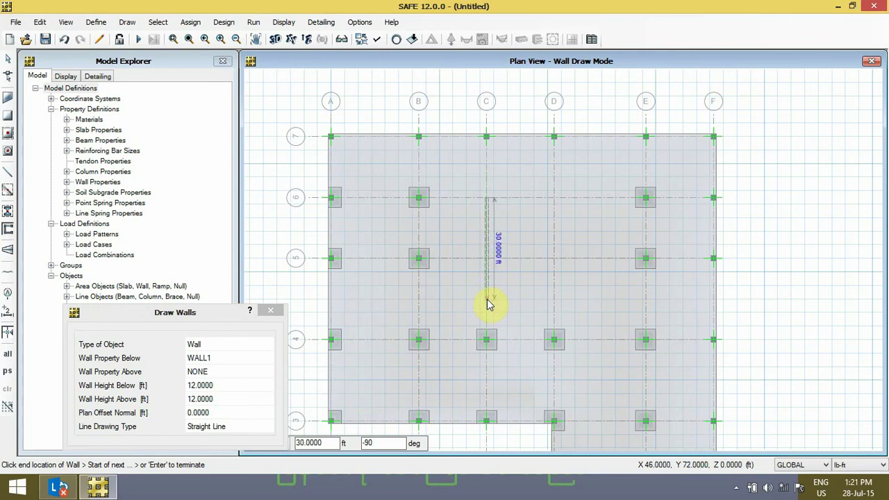
click(486, 300)
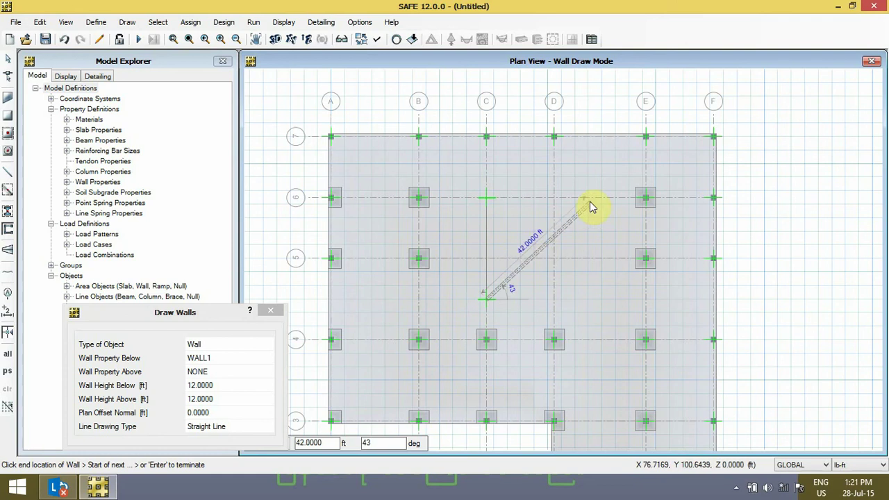
key(Return)
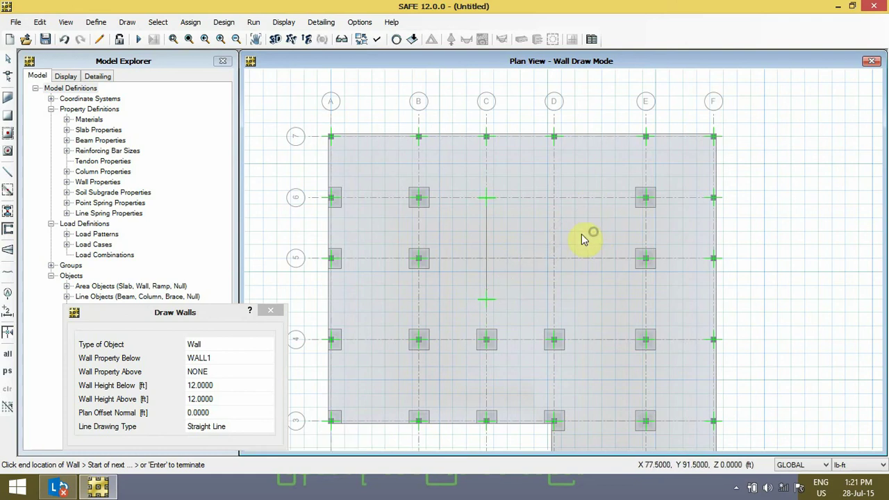
Draw WALL1 walls from grid point C6 to D6 and about 30 ft along grid line D towards grid line 4
click(487, 199)
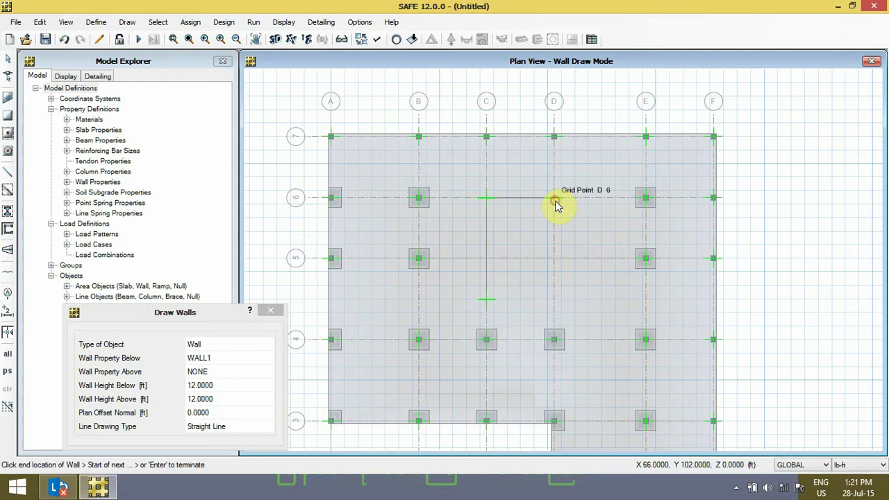
click(555, 199)
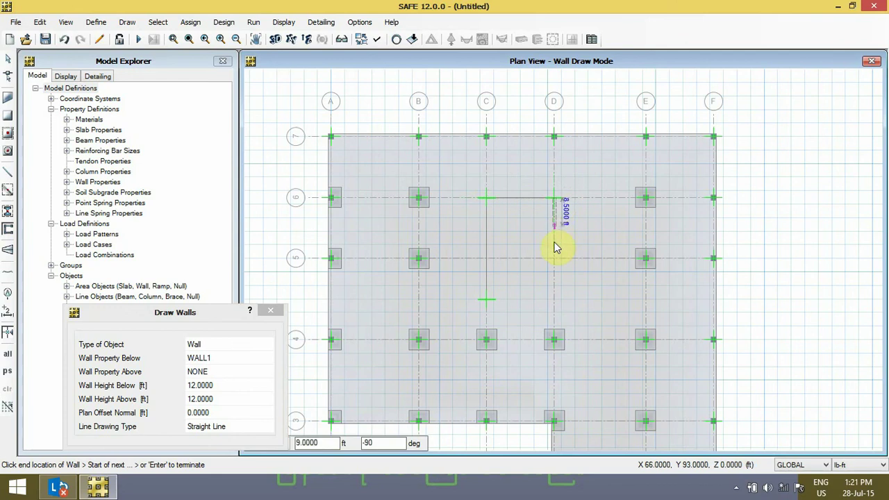
click(554, 301)
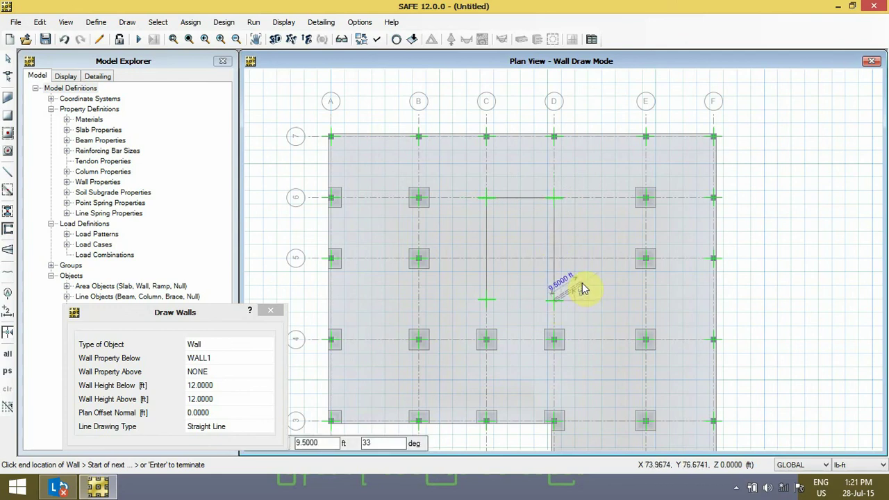
key(Return)
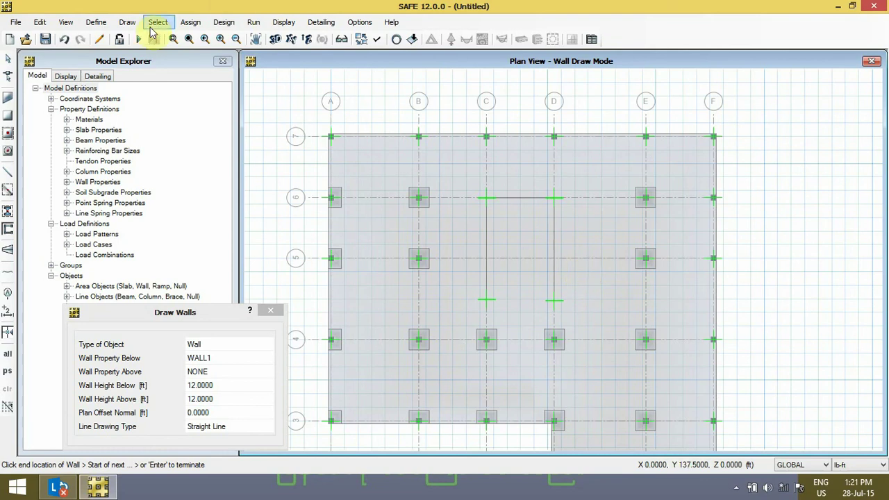
Draw straight BEAM1 edge beams from grid point A7 to F7 and along grid line F down to F1
click(127, 23)
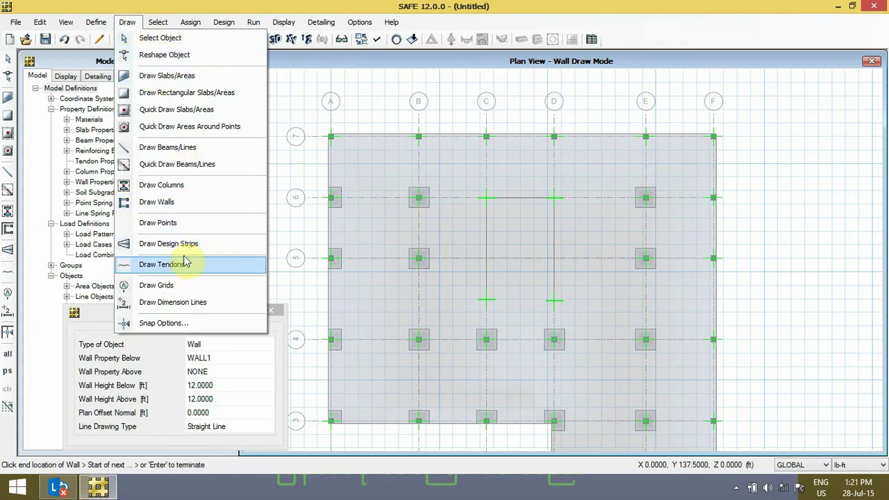
click(174, 153)
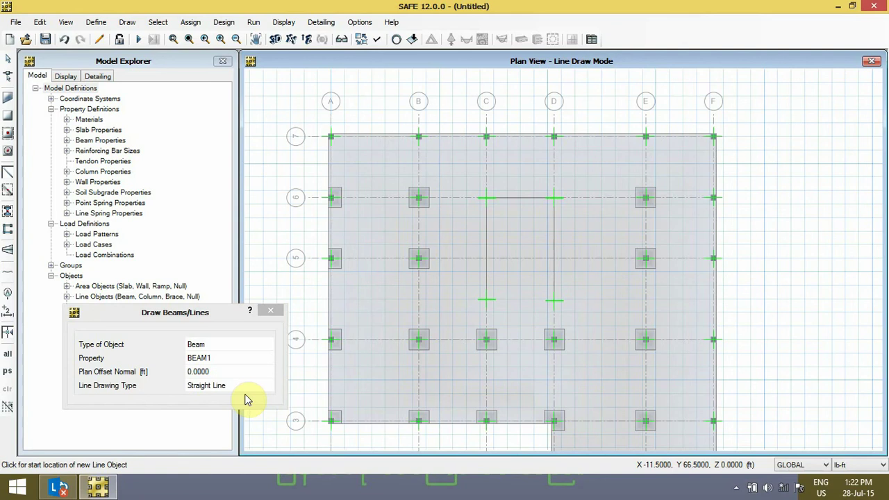
click(332, 141)
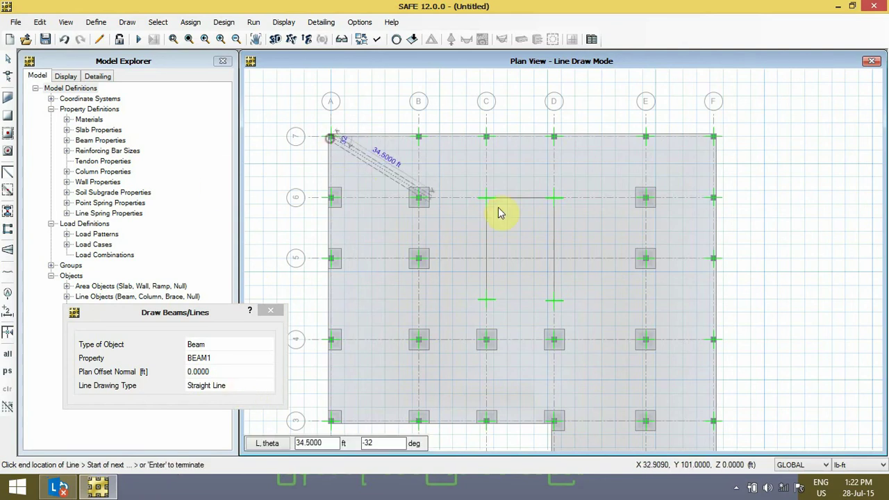
click(716, 138)
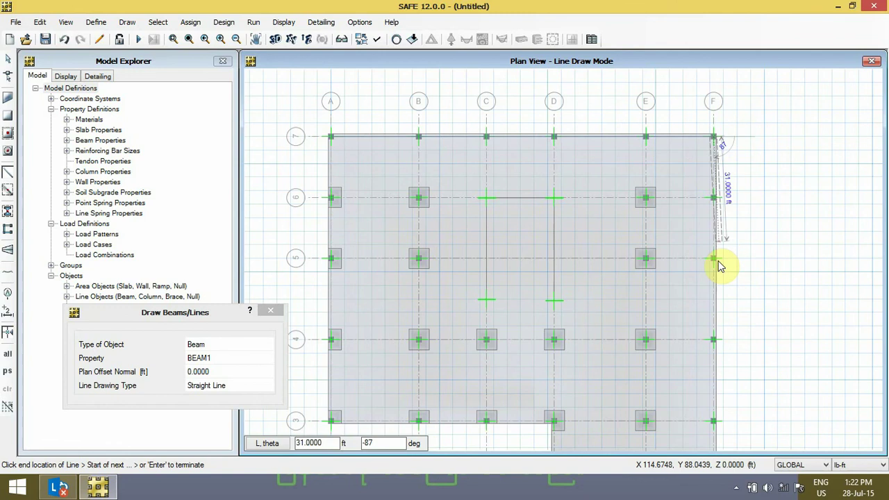
scroll(722, 300, down, 2)
scroll(715, 422, up, 3)
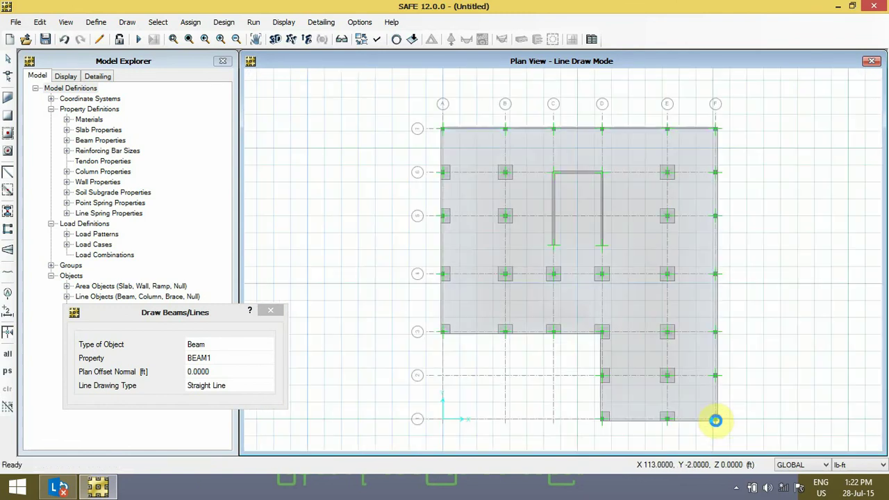
click(716, 421)
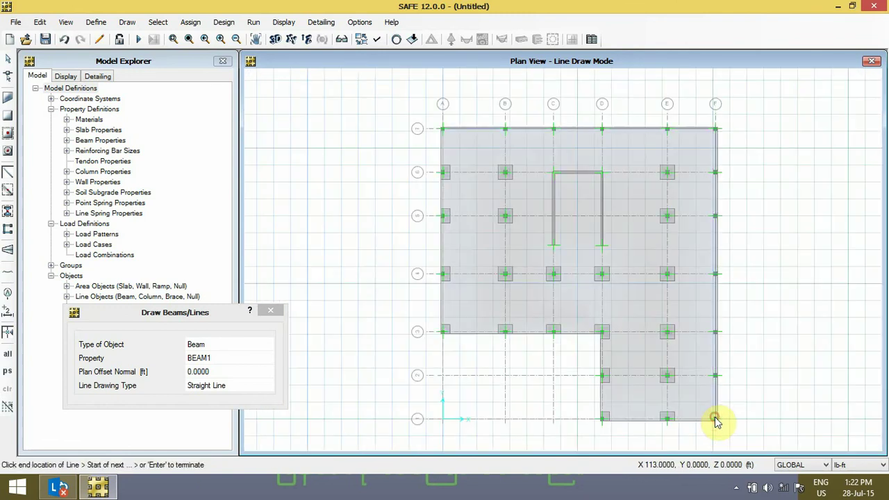
key(Return)
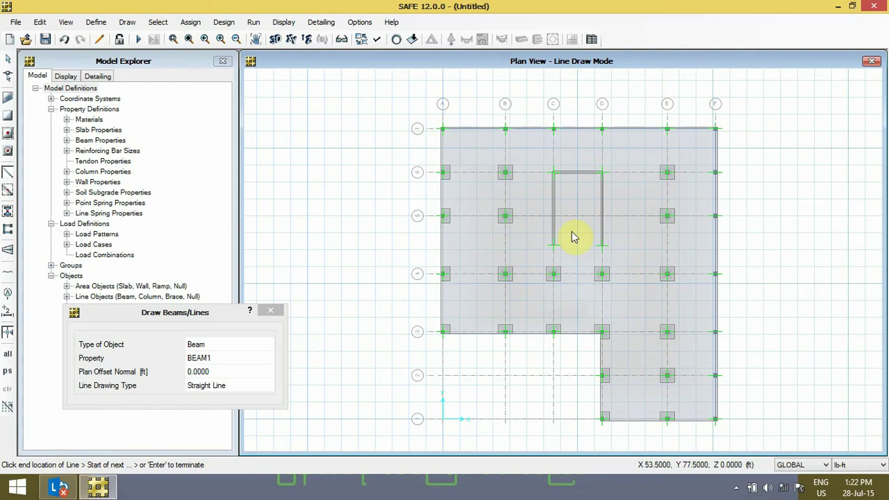
Switch the plan view to the default 3D view to check the modelled slab, columns, walls and beams
click(276, 40)
click(291, 40)
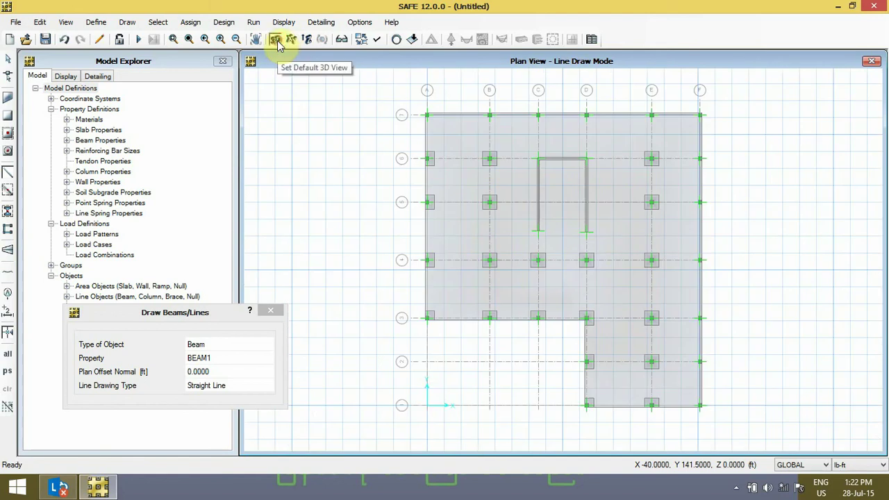
click(276, 39)
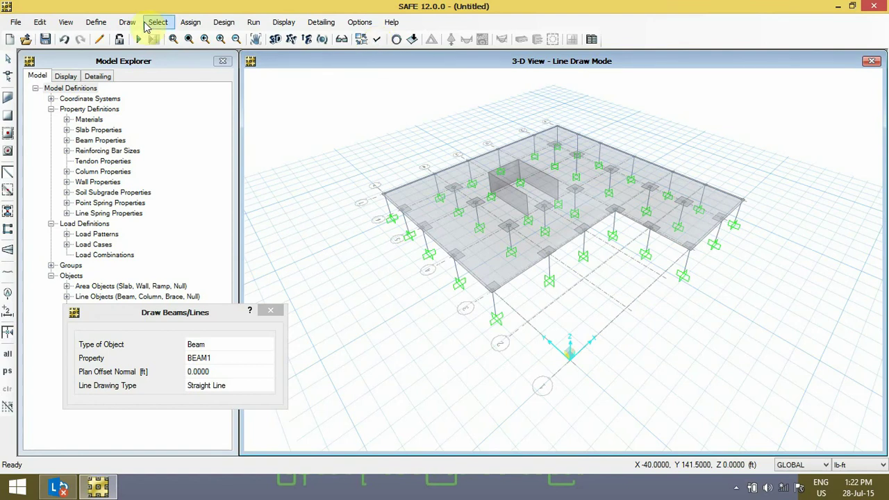
Save the model as a SAFE model file named Draw in the Project 2(1storey) folder
click(15, 21)
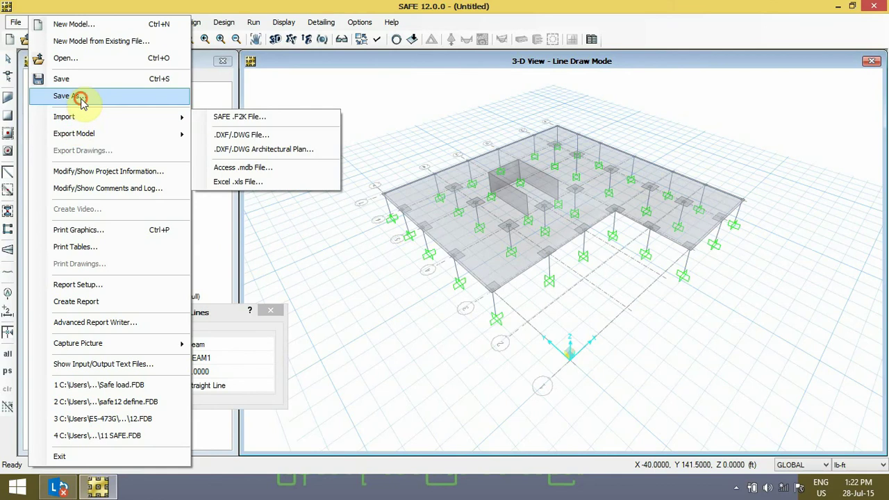
click(205, 172)
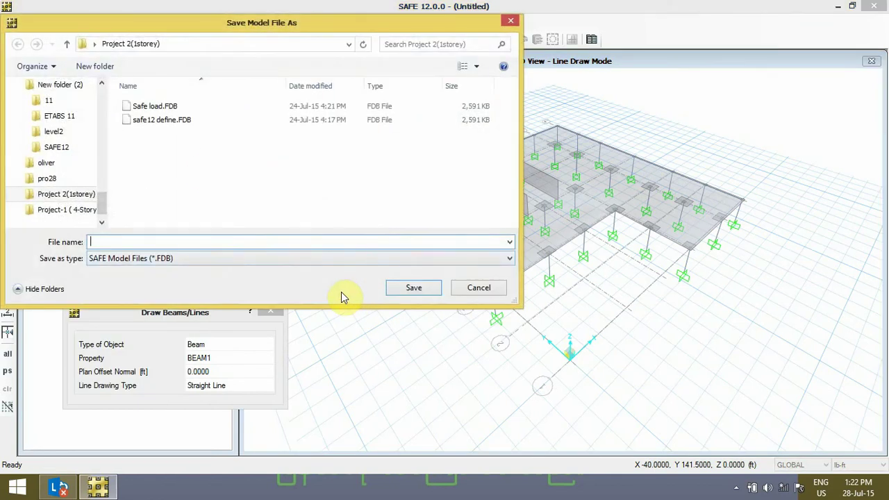
text(Draw)
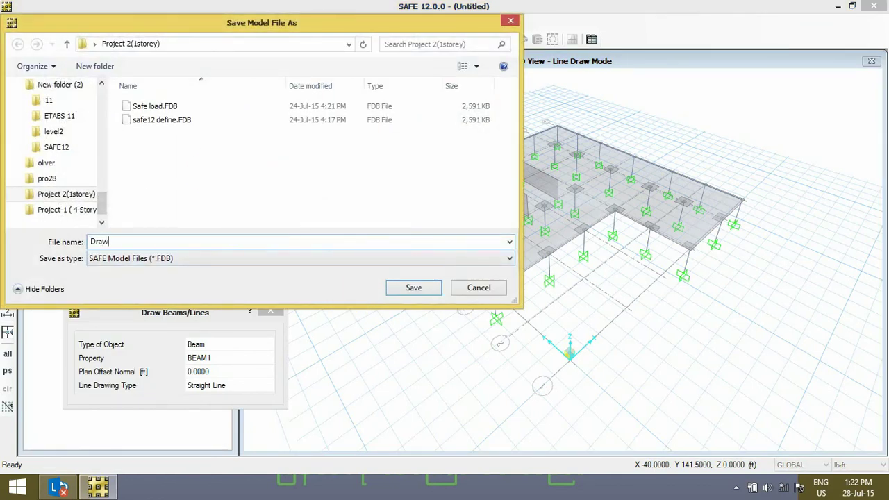